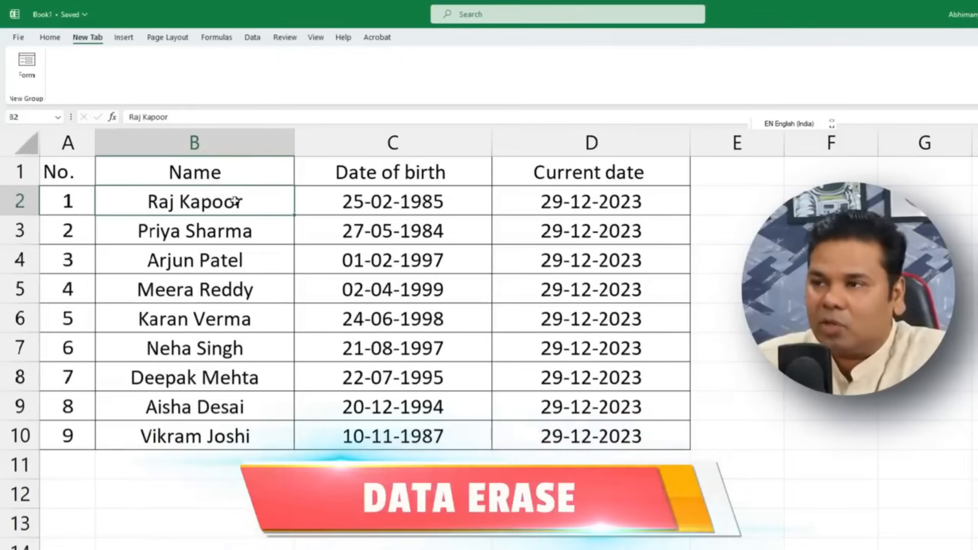
{"action": "mouse_move", "coordinate": [231, 199]}
{"action": "left_mouse_down"}
{"action": "mouse_move", "coordinate": [220, 392]}
{"action": "mouse_move", "coordinate": [197, 170]}
{"action": "mouse_move", "coordinate": [214, 408]}
{"action": "mouse_move", "coordinate": [226, 201]}
{"action": "mouse_move", "coordinate": [234, 351]}
{"action": "left_mouse_up"}
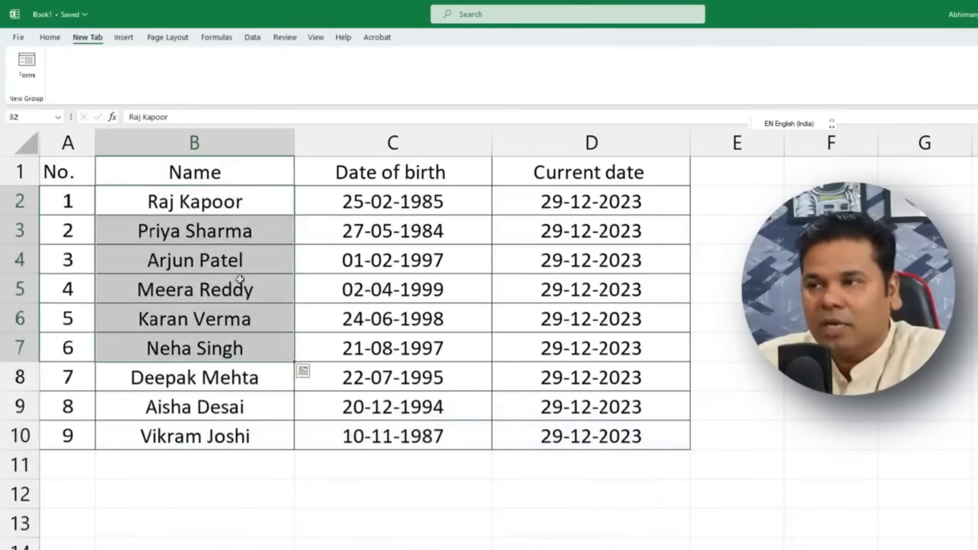
{"action": "right_click", "coordinate": [215, 198]}
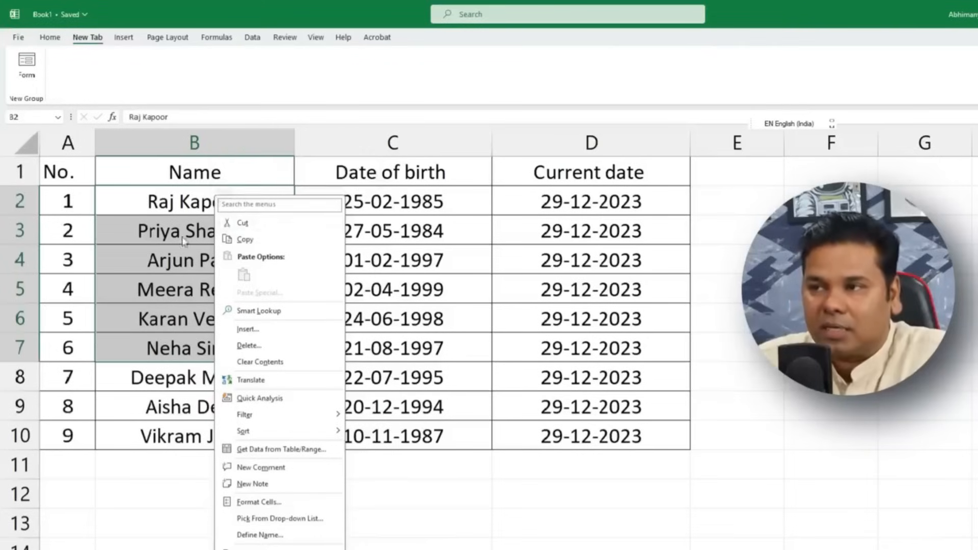
{"action": "left_click", "coordinate": [148, 235]}
{"action": "left_click_drag", "start_coordinate": [139, 208], "coordinate": [150, 334]}
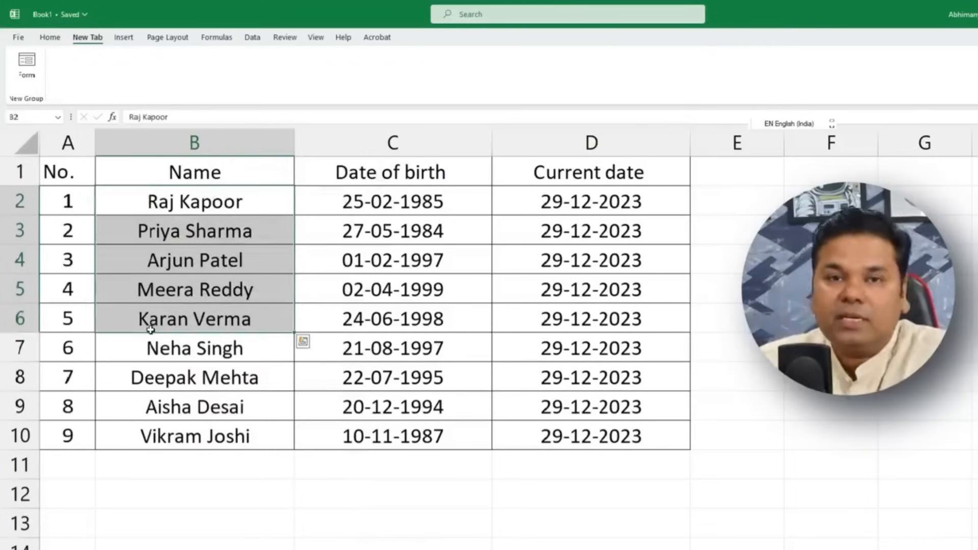
{"action": "left_click", "coordinate": [147, 270]}
{"action": "left_click", "coordinate": [219, 197]}
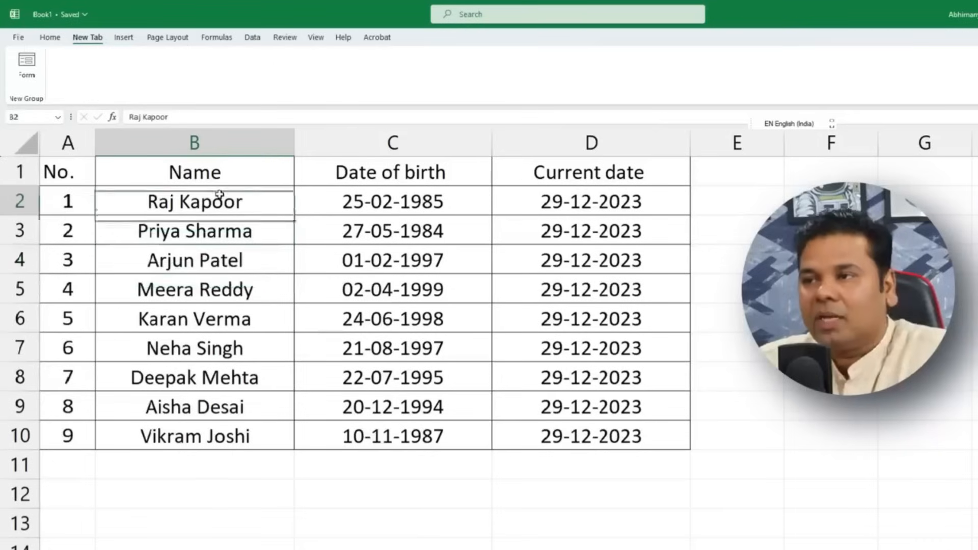
Step: Clear the names in B2:B9 with the fill handle and undo the clearing
{"action": "left_click_drag", "start_coordinate": [219, 195], "coordinate": [224, 406]}
{"action": "left_click_drag", "start_coordinate": [292, 419], "coordinate": [228, 199]}
{"action": "left_click", "coordinate": [259, 263]}
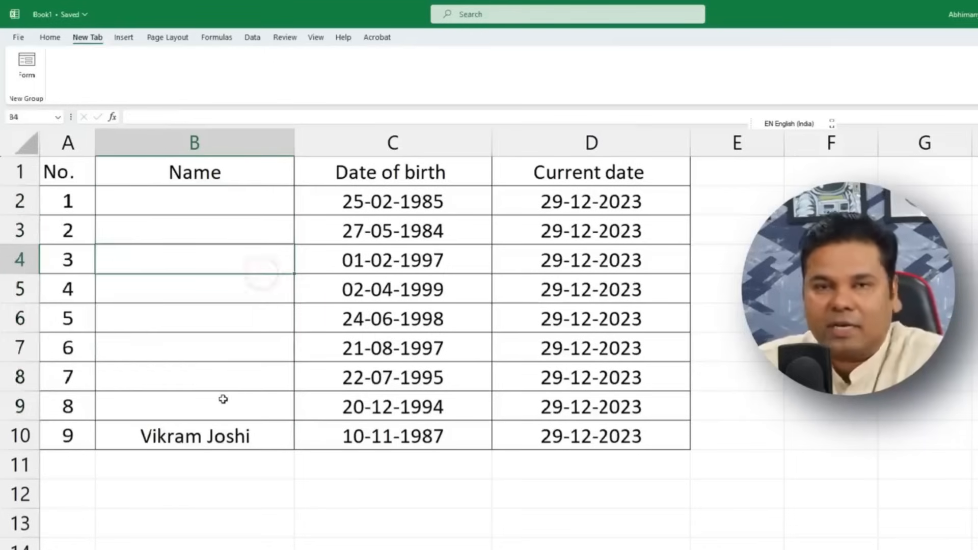
{"action": "key", "text": "ctrl+z"}
{"action": "left_click", "coordinate": [263, 416]}
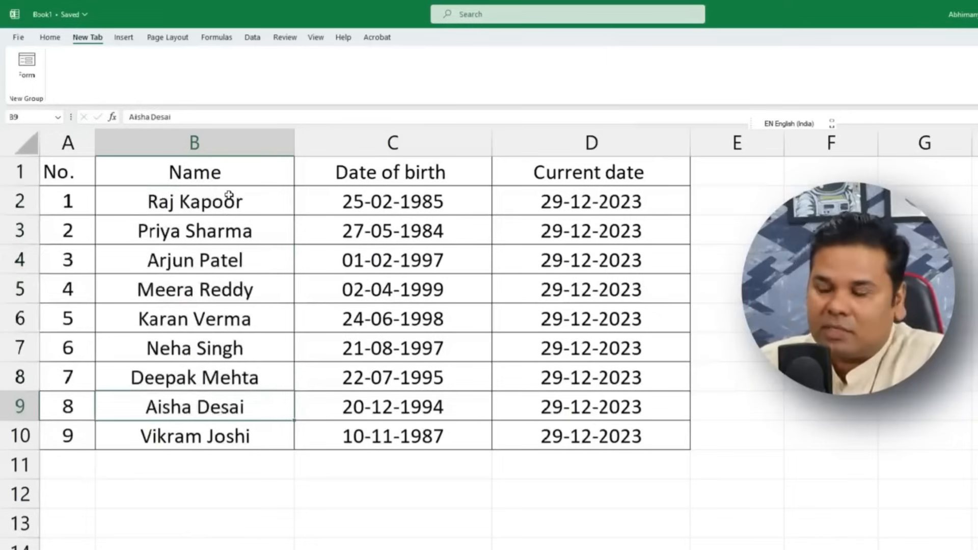
Step: Clear the name and date entries in B2:D5 with the fill handle
{"action": "left_click_drag", "start_coordinate": [187, 197], "coordinate": [567, 282]}
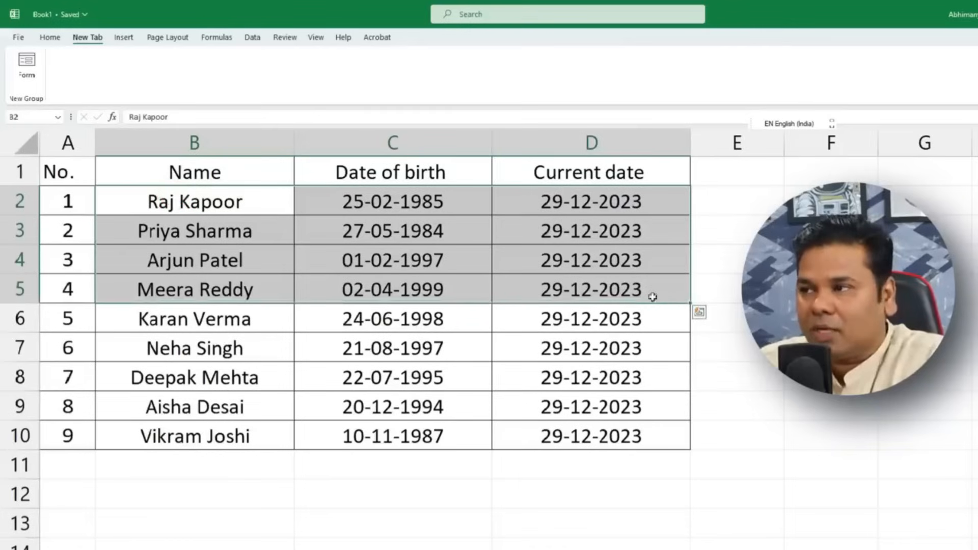
{"action": "left_click", "coordinate": [683, 297]}
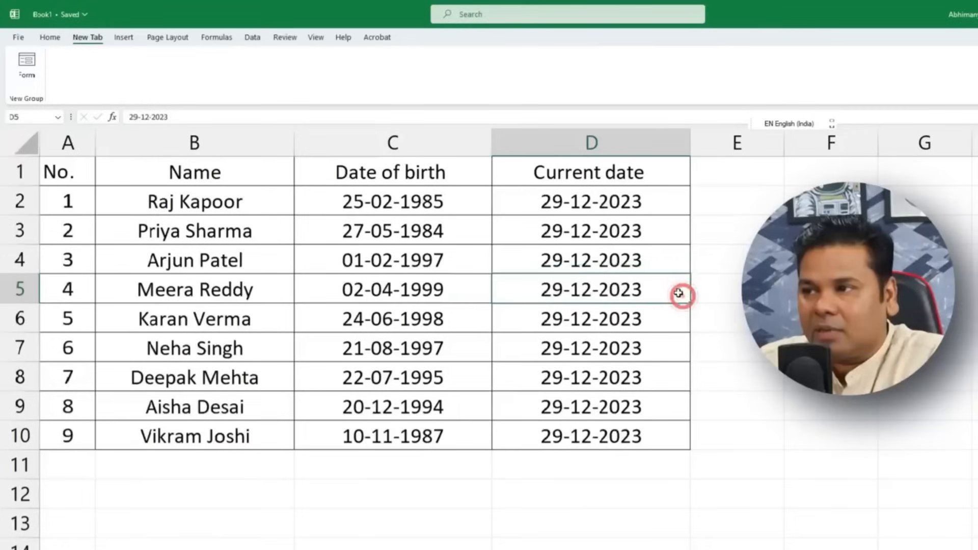
{"action": "left_click_drag", "start_coordinate": [194, 193], "coordinate": [614, 301]}
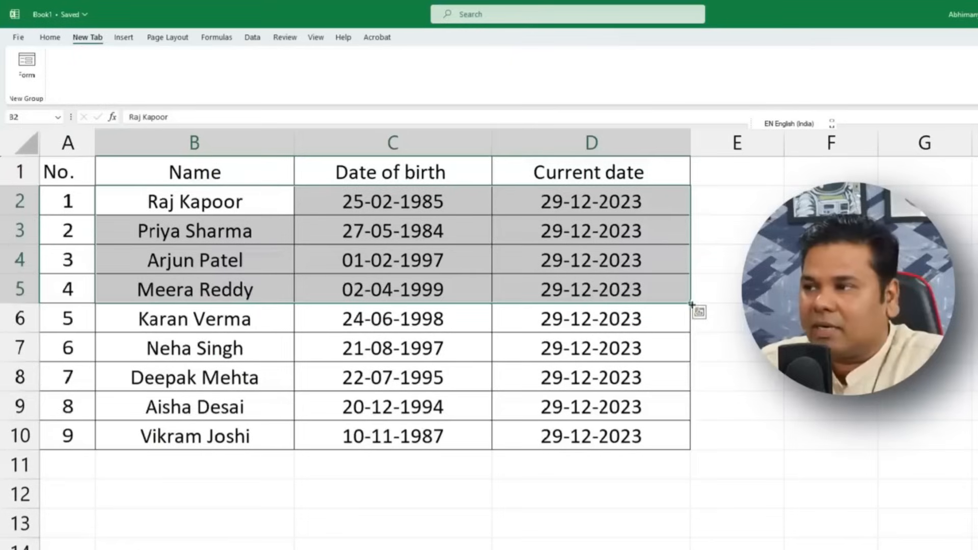
{"action": "mouse_move", "coordinate": [691, 304]}
{"action": "left_mouse_down"}
{"action": "mouse_move", "coordinate": [659, 286]}
{"action": "mouse_move", "coordinate": [341, 205]}
{"action": "mouse_move", "coordinate": [163, 196]}
{"action": "left_mouse_up"}
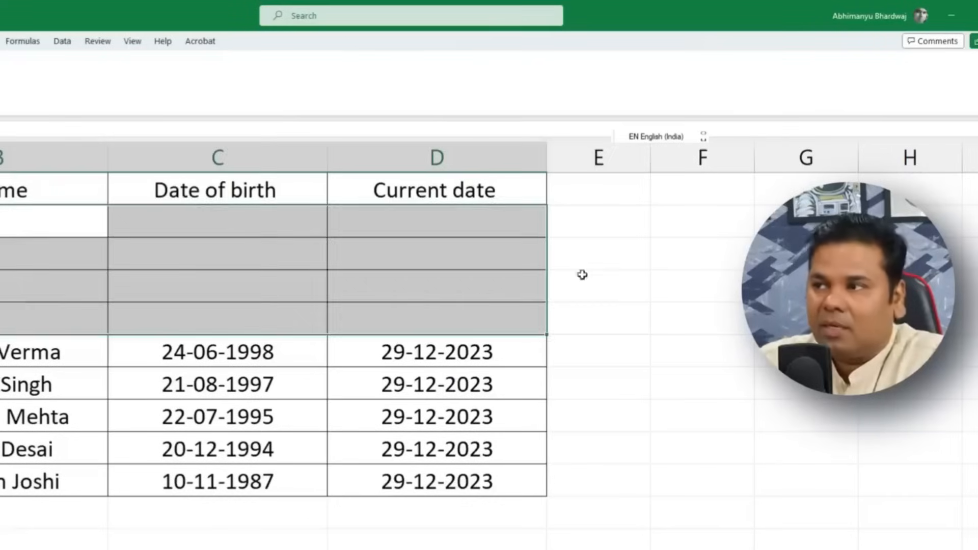
Step: Enter the numbers 1 and 2 in cells E1 and E2
{"action": "left_click", "coordinate": [726, 248]}
{"action": "left_click", "coordinate": [616, 199]}
{"action": "type", "text": "1"}
{"action": "key", "text": "Return"}
{"action": "type", "text": "2"}
{"action": "key", "text": "Return"}
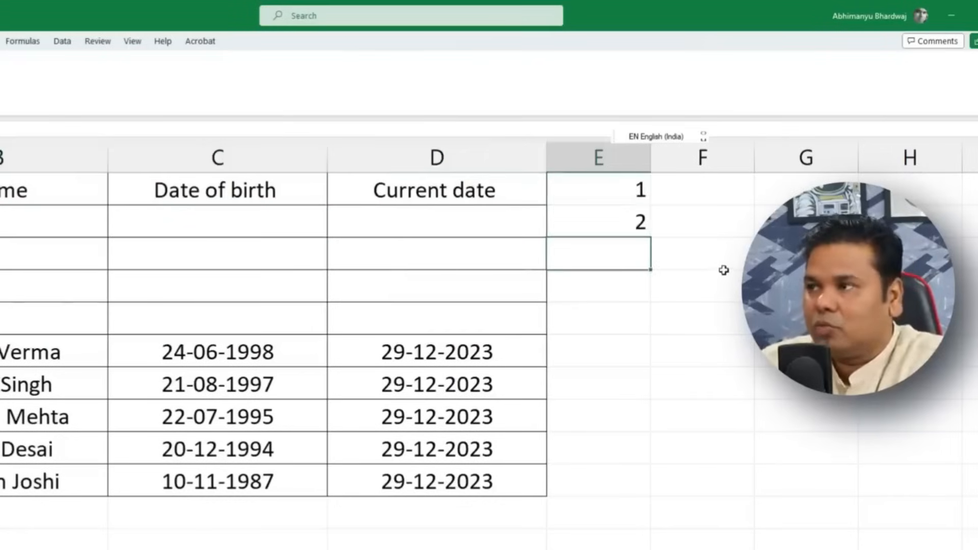
Step: Extend the number series down to E7 and clear E1:E7 with the fill handle
{"action": "left_click_drag", "start_coordinate": [617, 193], "coordinate": [640, 153]}
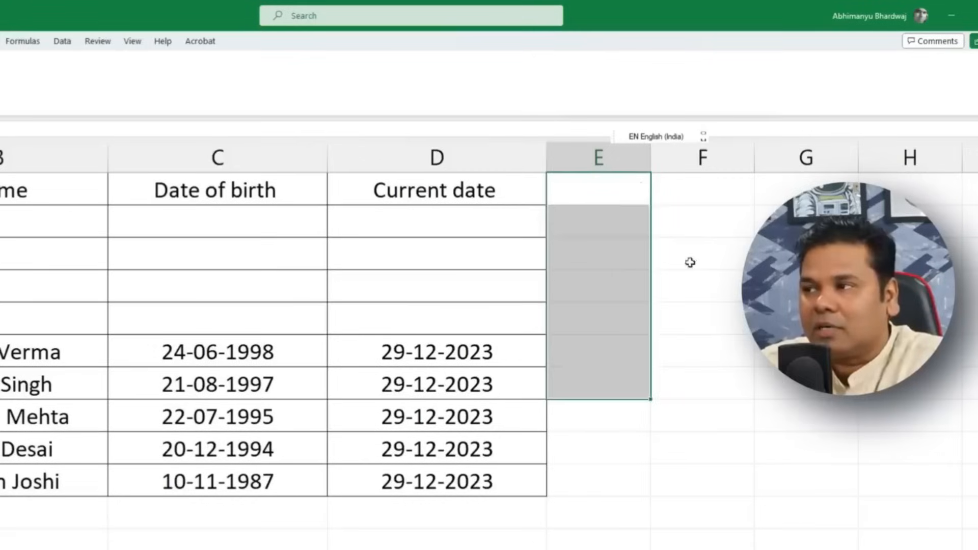
{"action": "left_click", "coordinate": [669, 256]}
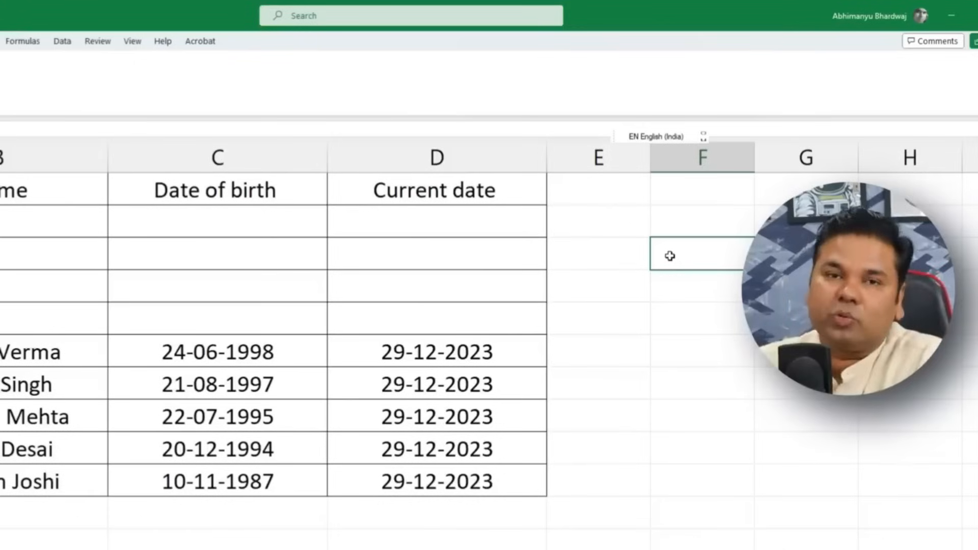
Step: Undo the column E number entries and the clearing of B2:D5
{"action": "key", "text": "ctrl+z"}
{"action": "key", "text": "ctrl+z"}
{"action": "key", "text": "ctrl+z"}
{"action": "key", "text": "ctrl+z"}
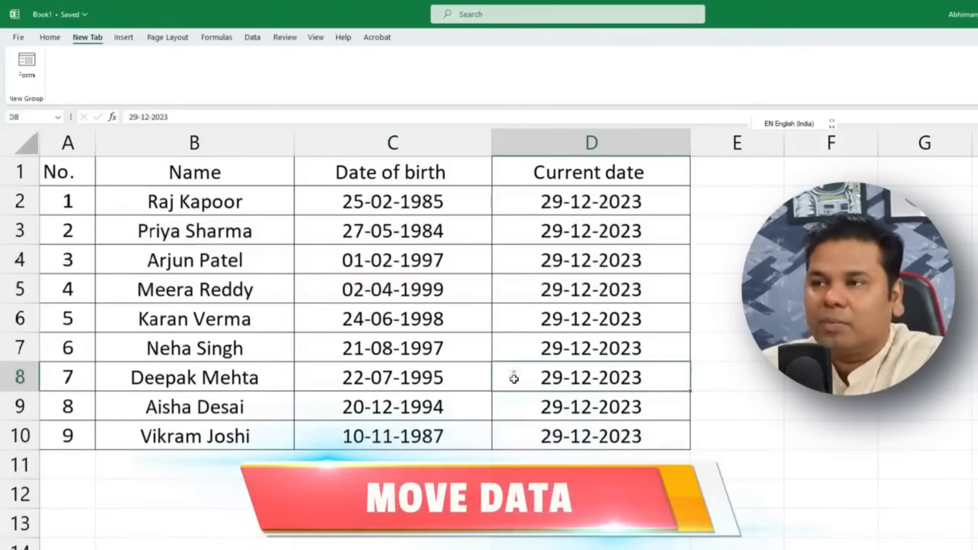
Step: Try to move the names in B2:B8 to E2 with cut and paste
{"action": "left_click", "coordinate": [193, 200]}
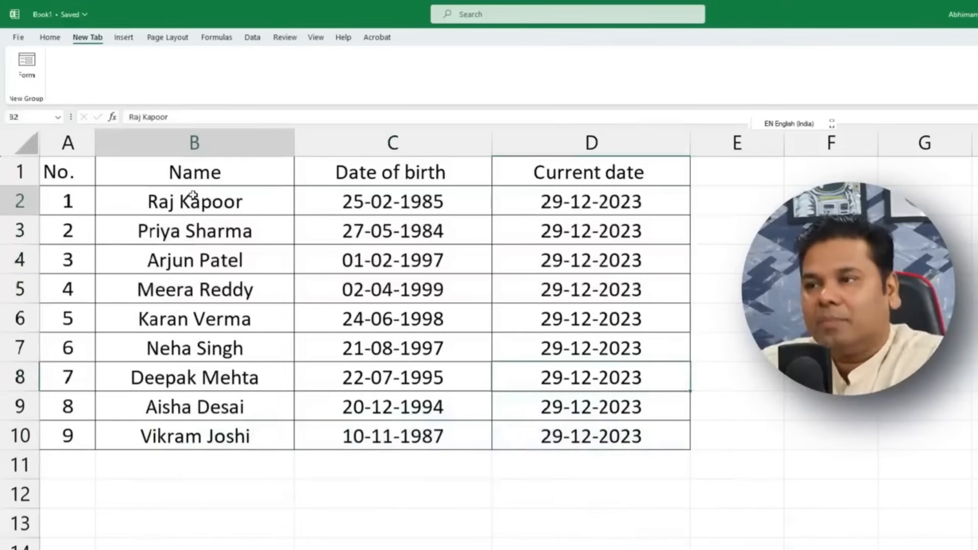
{"action": "left_click_drag", "start_coordinate": [191, 210], "coordinate": [196, 378]}
{"action": "right_click", "coordinate": [149, 210]}
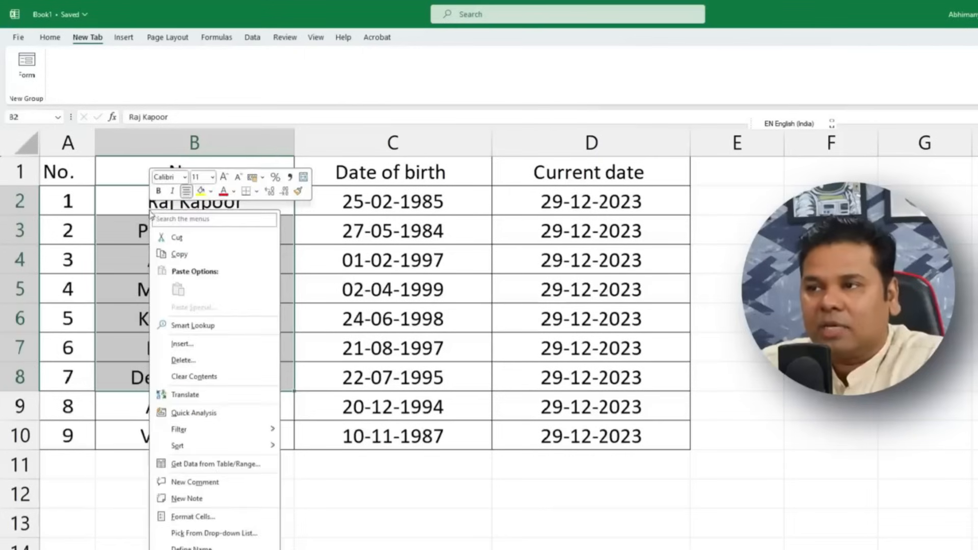
{"action": "left_click", "coordinate": [176, 239]}
{"action": "right_click", "coordinate": [718, 212]}
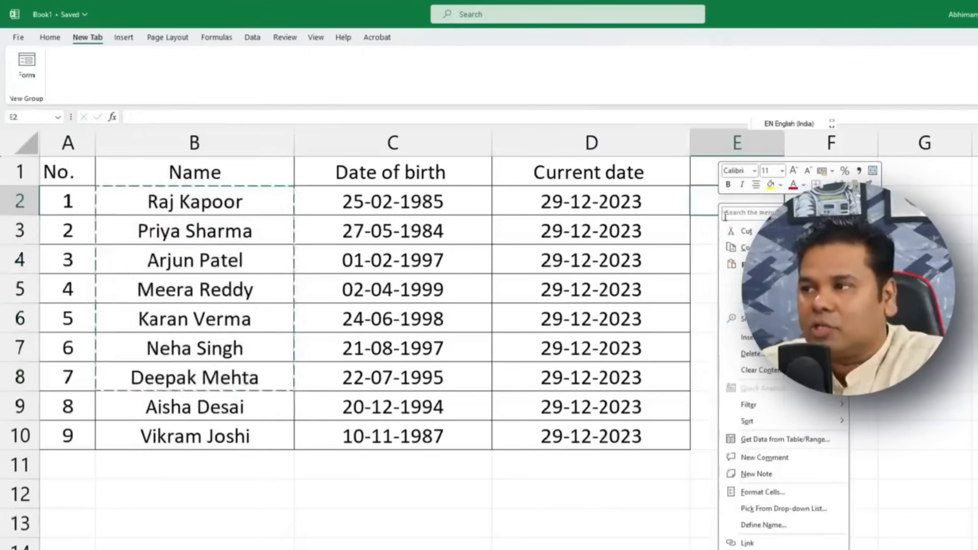
{"action": "left_click", "coordinate": [746, 247]}
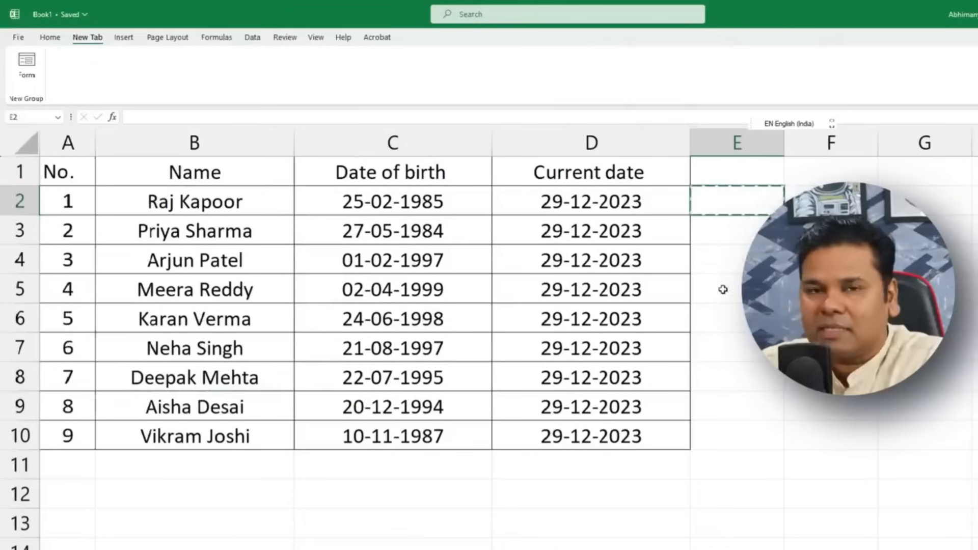
Step: Move the names in B2:B7 directly to E2:E7 and widen column E
{"action": "left_click", "coordinate": [210, 204]}
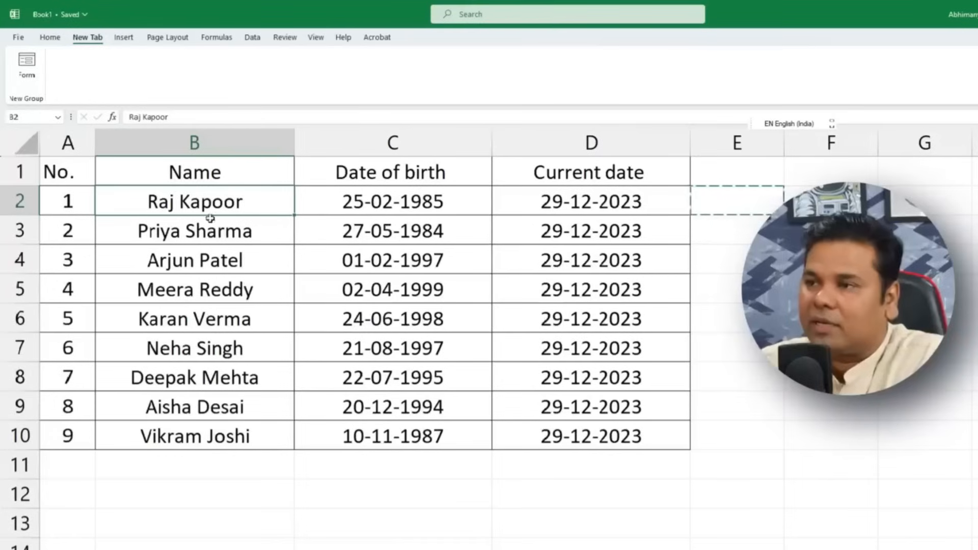
{"action": "left_click_drag", "start_coordinate": [214, 204], "coordinate": [209, 351]}
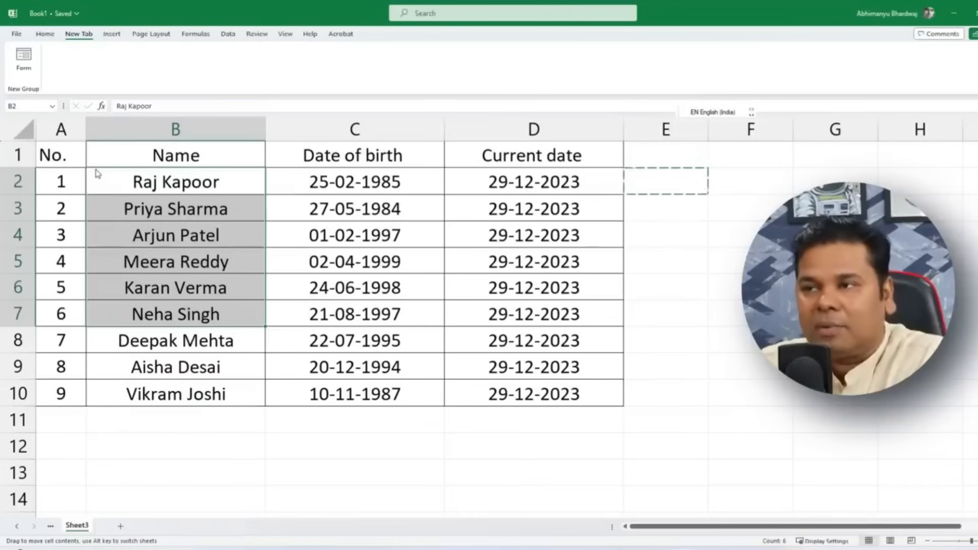
{"action": "left_click_drag", "start_coordinate": [97, 174], "coordinate": [684, 185]}
{"action": "left_click_drag", "start_coordinate": [706, 142], "coordinate": [753, 141]}
{"action": "left_click_drag", "start_coordinate": [696, 217], "coordinate": [696, 257]}
Step: Move the names in E2:E7 back to B2:B7 in the Name column
{"action": "left_click_drag", "start_coordinate": [689, 189], "coordinate": [714, 309]}
{"action": "left_click_drag", "start_coordinate": [672, 171], "coordinate": [204, 195]}
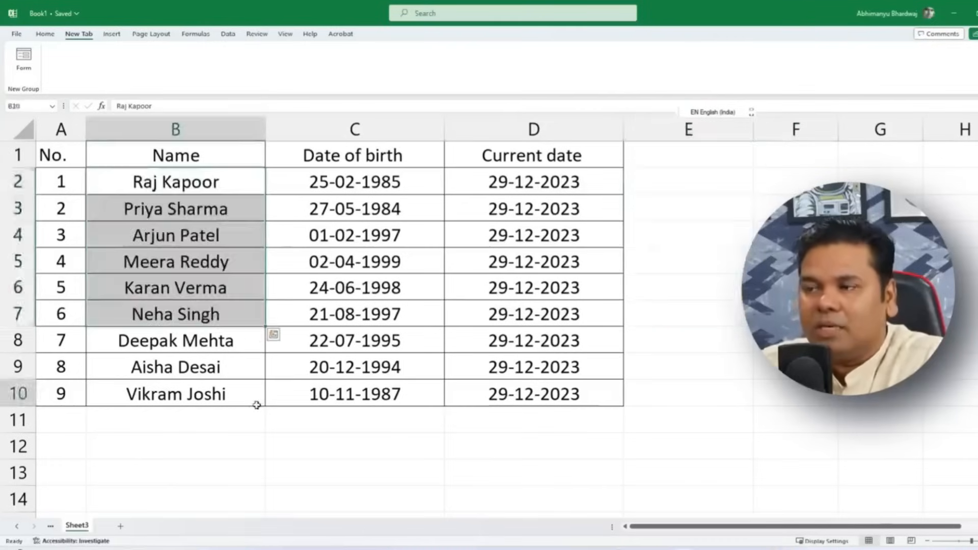
{"action": "left_click", "coordinate": [256, 403]}
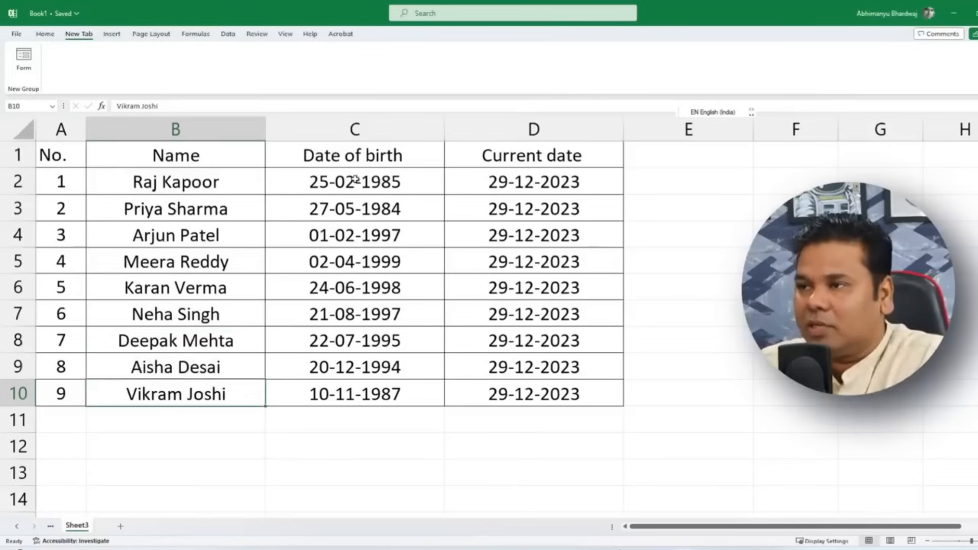
Step: Insert a blank column before the Date of birth column
{"action": "right_click", "coordinate": [355, 120]}
{"action": "left_click", "coordinate": [398, 220]}
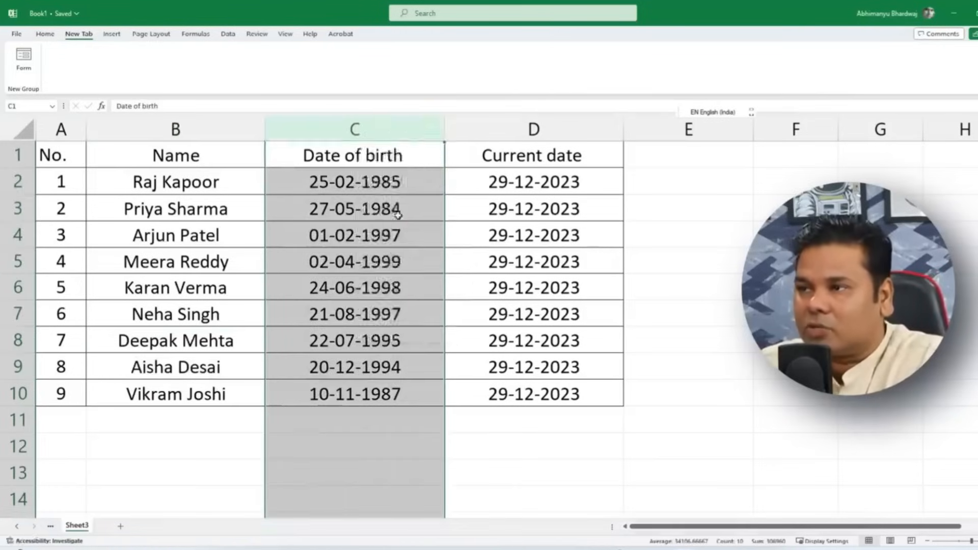
Step: Enter =RANDBETWEEN(100,500) in C2 and fill the formula down to C10
{"action": "left_click", "coordinate": [321, 186]}
{"action": "type", "text": "=rand"}
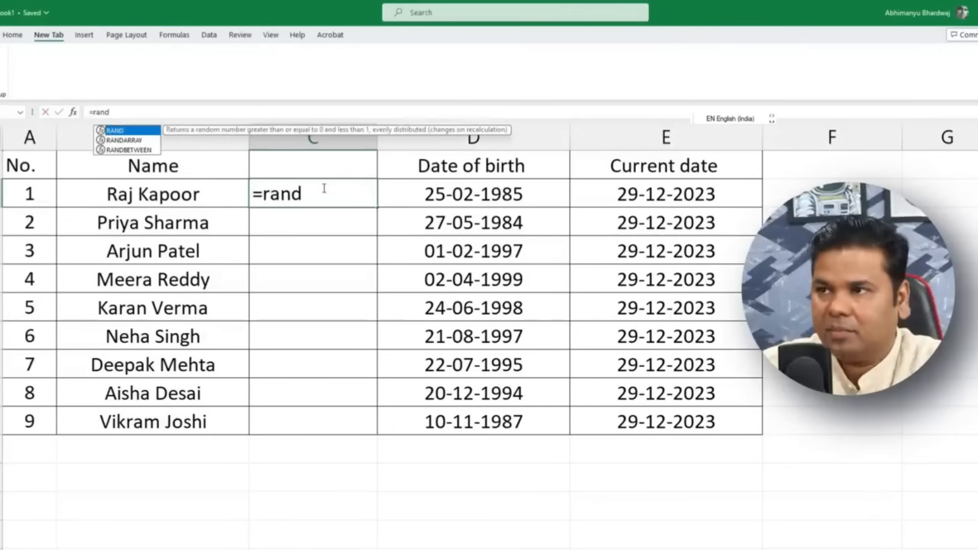
{"action": "double_click", "coordinate": [136, 151]}
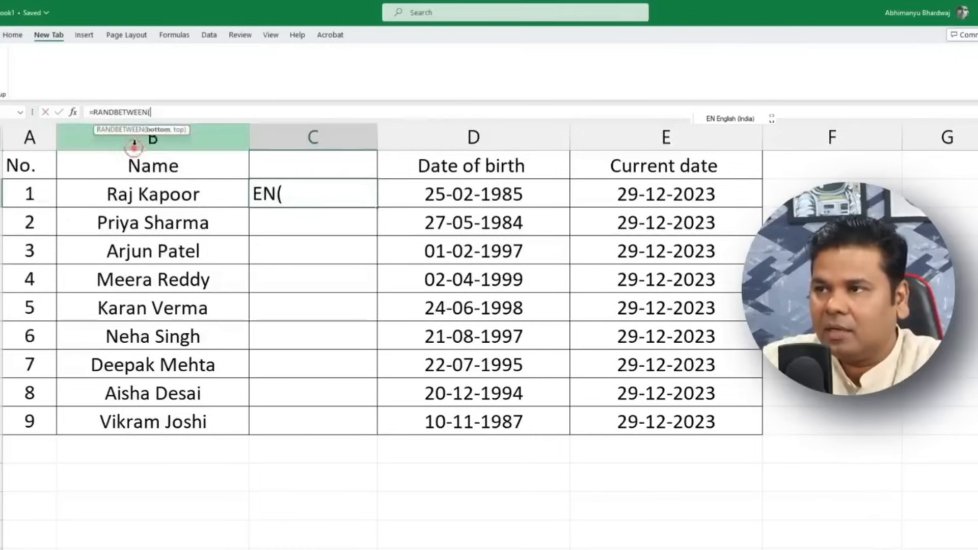
{"action": "type", "text": "10"}
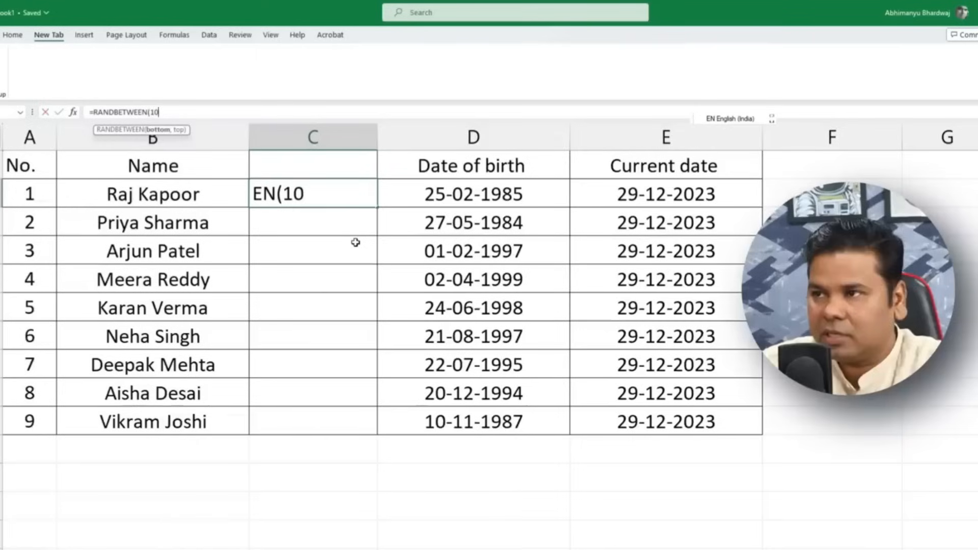
{"action": "type", "text": "0,500"}
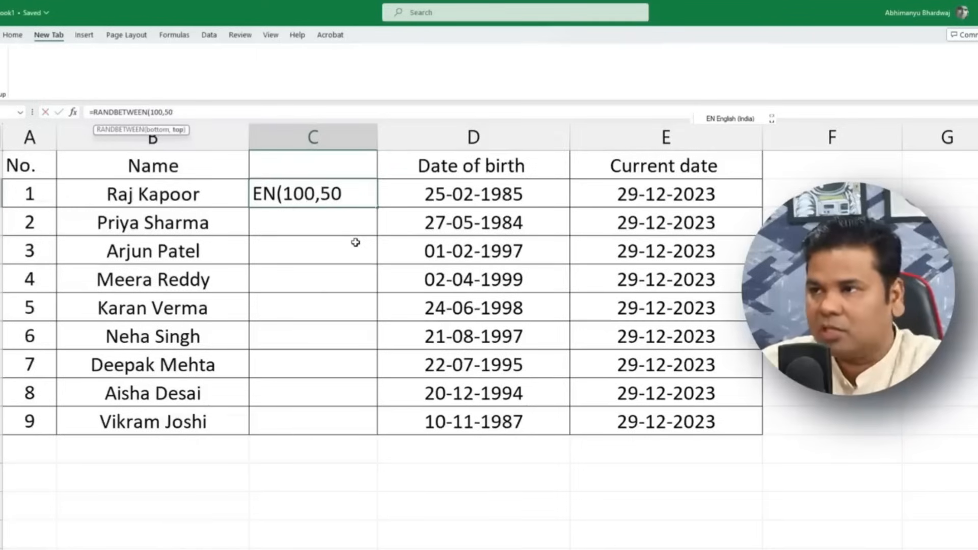
{"action": "key", "text": "Return"}
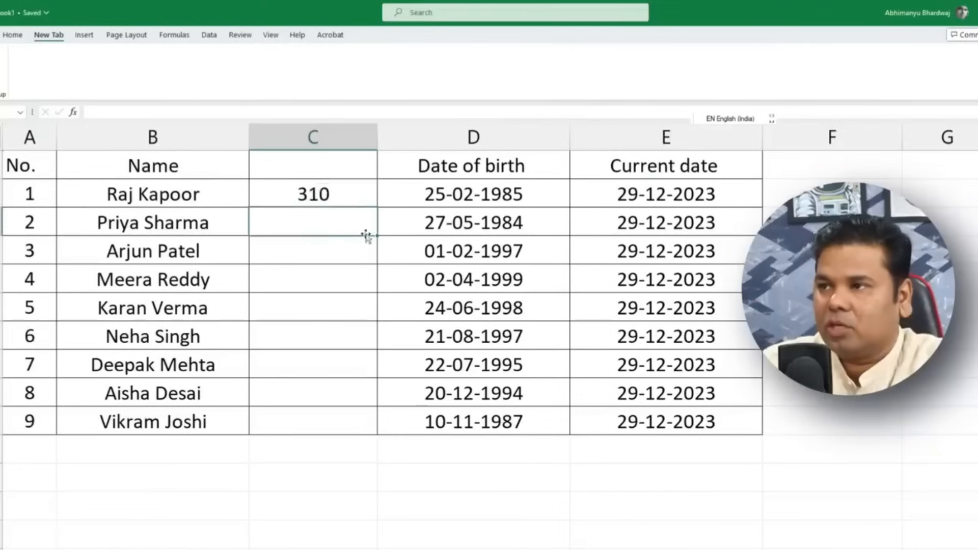
{"action": "left_click", "coordinate": [345, 197]}
{"action": "left_click_drag", "start_coordinate": [377, 206], "coordinate": [380, 433]}
Step: Total C2:C10 in cell C11 with AutoSum
{"action": "left_click", "coordinate": [332, 448]}
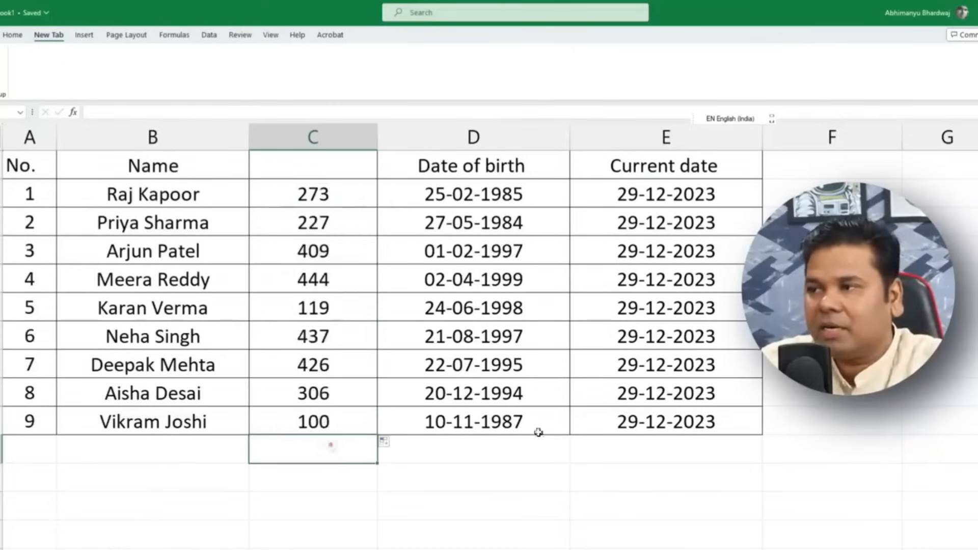
{"action": "left_click", "coordinate": [19, 38]}
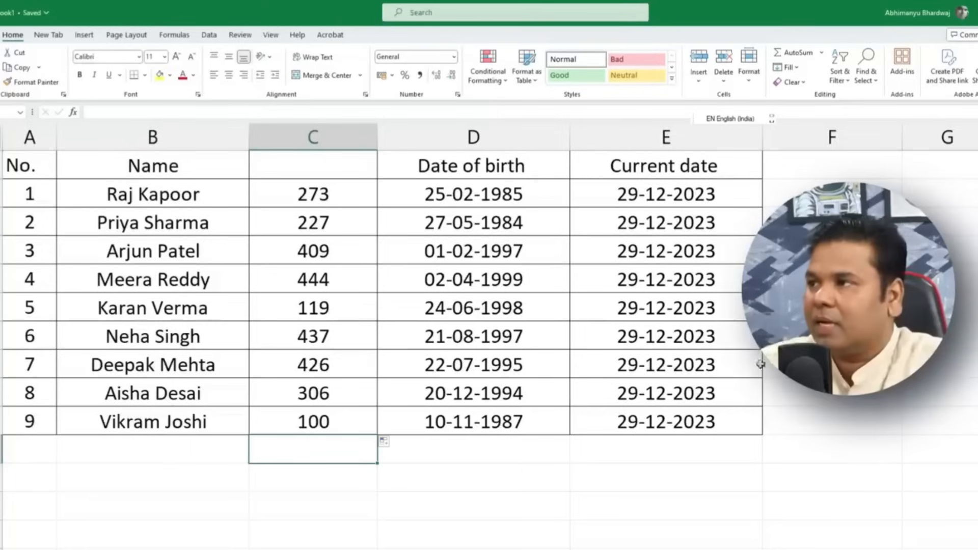
{"action": "left_click", "coordinate": [792, 55]}
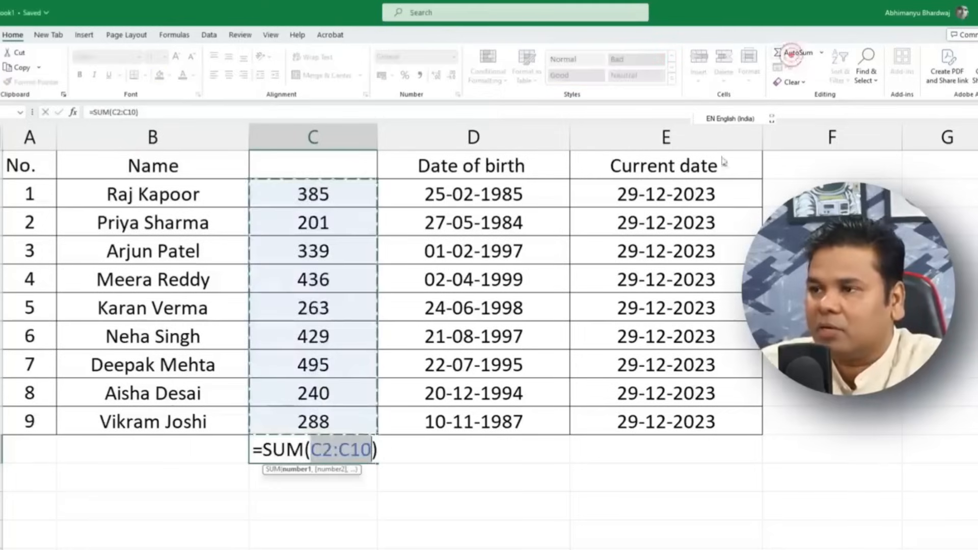
{"action": "key", "text": "Return"}
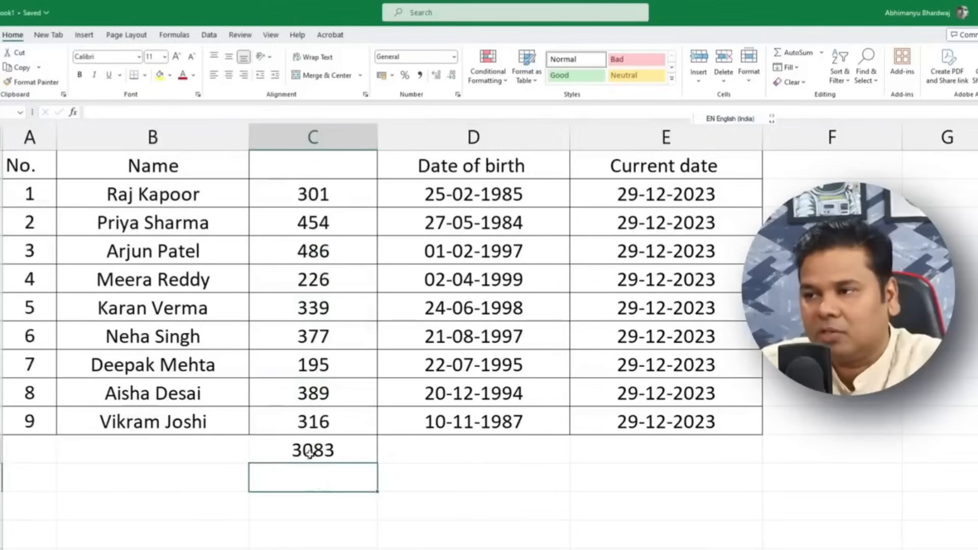
Step: Move the sum formula from C11 to B11 and select B11 to check its range
{"action": "key", "text": "Up"}
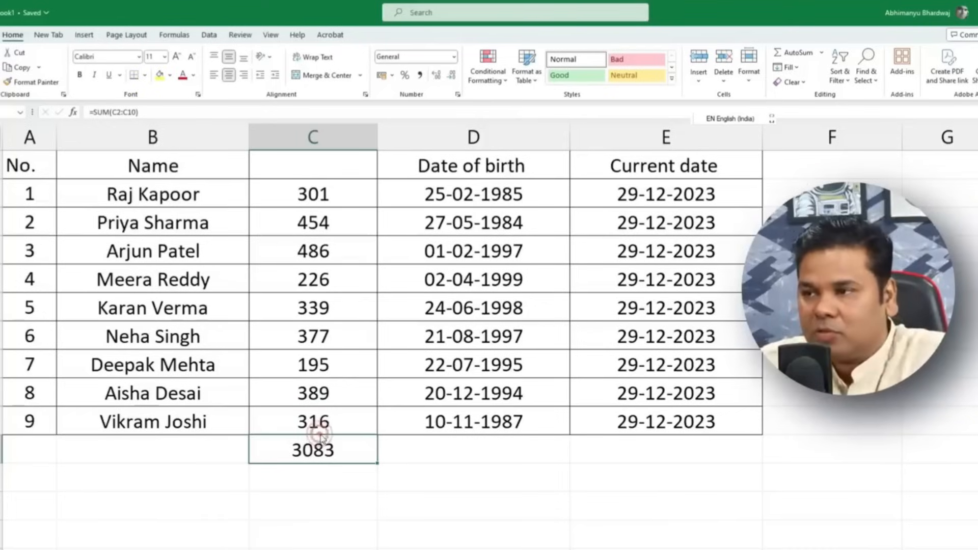
{"action": "left_click_drag", "start_coordinate": [830, 193], "coordinate": [135, 448]}
{"action": "left_click", "coordinate": [184, 520]}
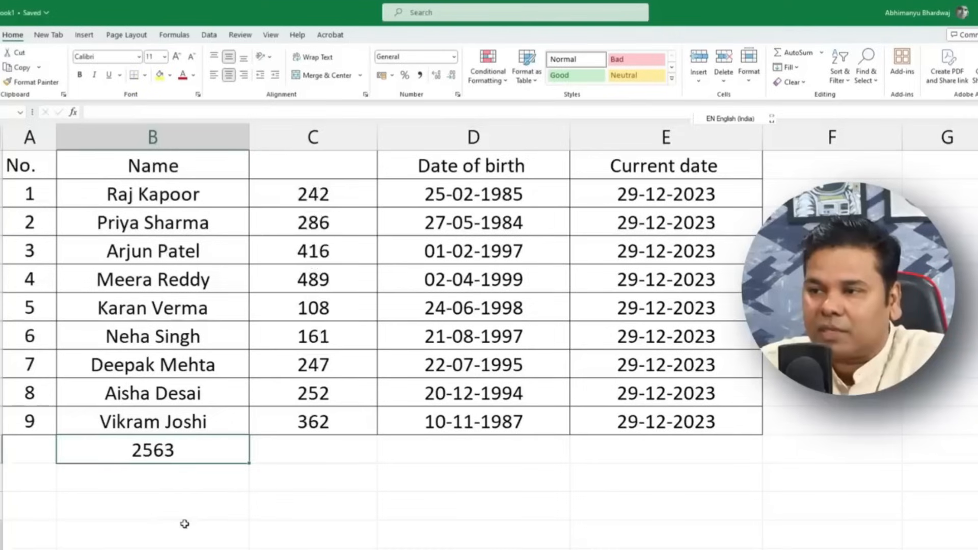
{"action": "left_click", "coordinate": [151, 450]}
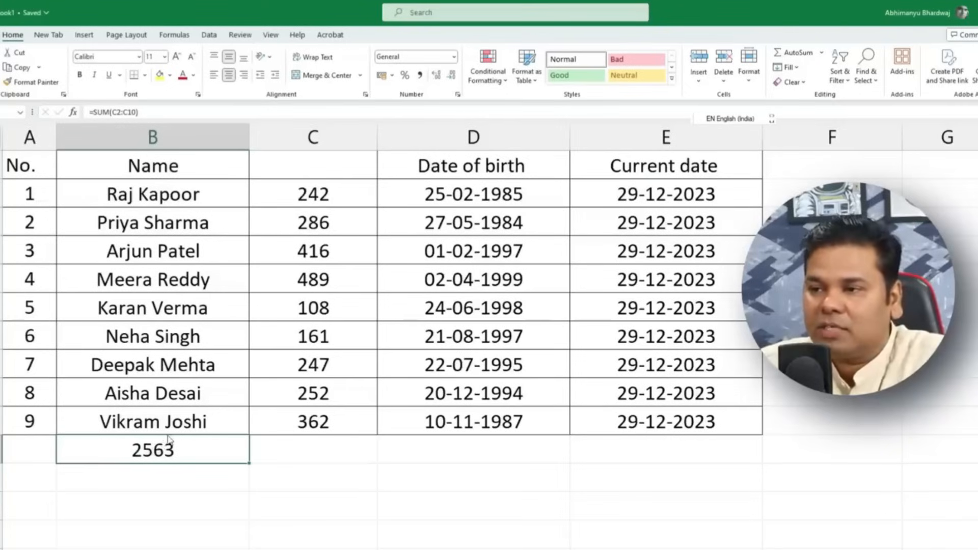
Step: Move the sum formula from B11 back to C11
{"action": "left_click_drag", "start_coordinate": [164, 434], "coordinate": [284, 500]}
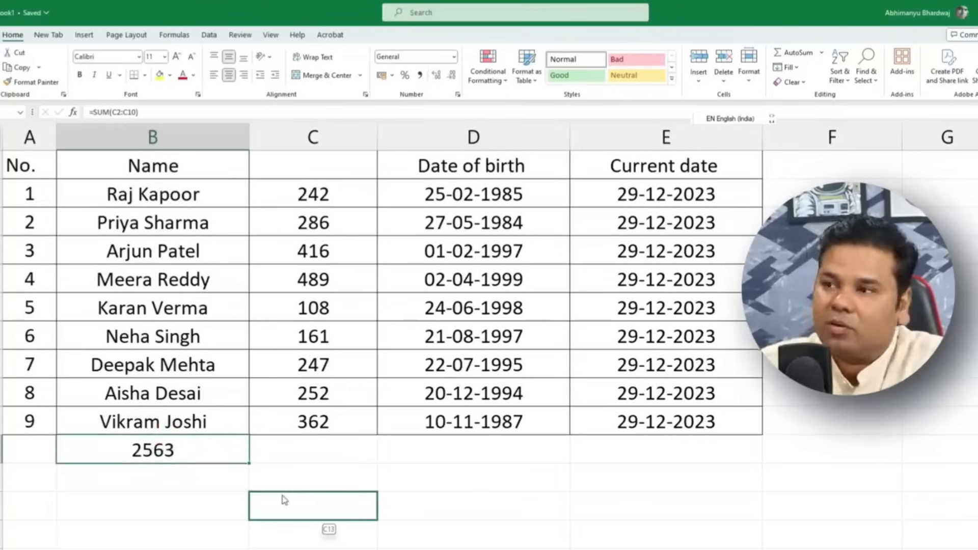
{"action": "left_click_drag", "start_coordinate": [282, 496], "coordinate": [285, 458]}
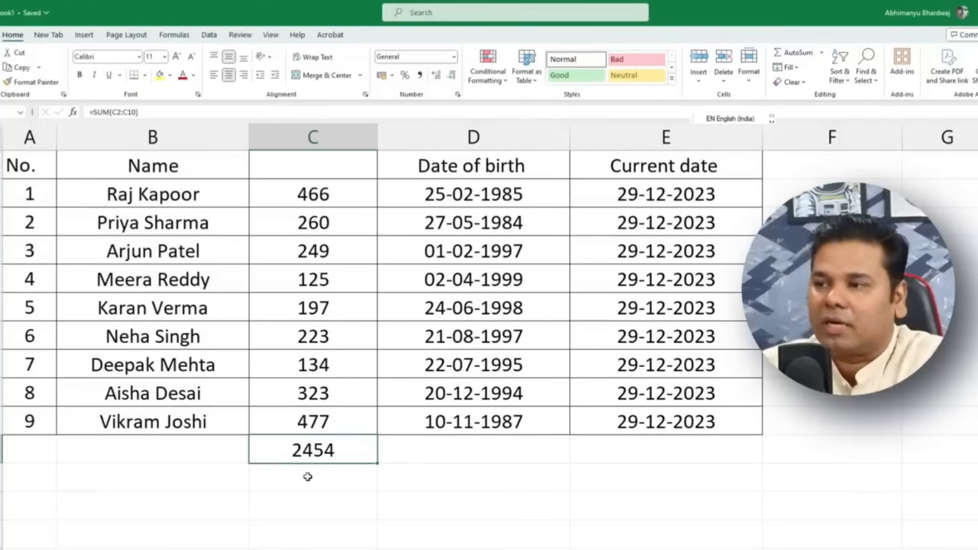
{"action": "left_click", "coordinate": [312, 137]}
{"action": "left_click", "coordinate": [344, 460]}
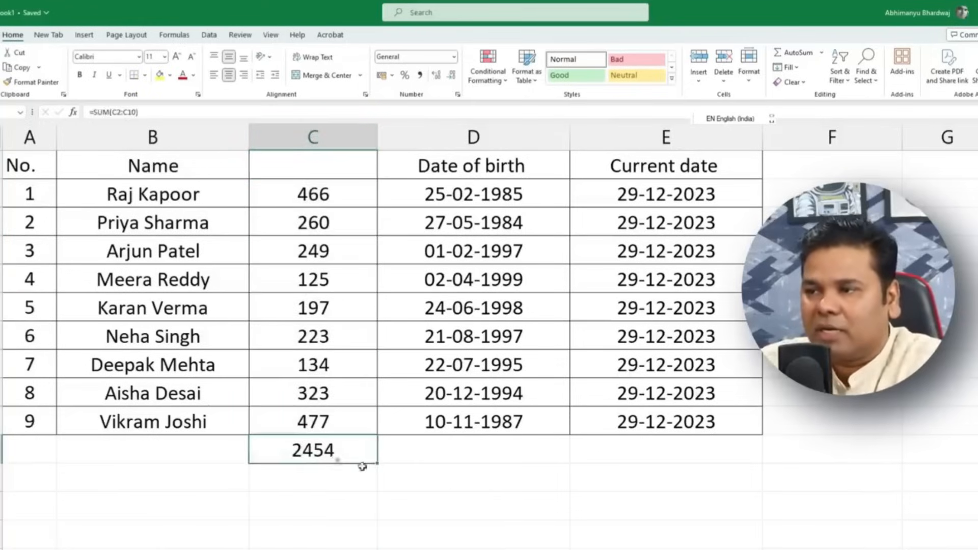
{"action": "left_click", "coordinate": [452, 482]}
{"action": "left_click", "coordinate": [353, 485]}
{"action": "left_click", "coordinate": [444, 498]}
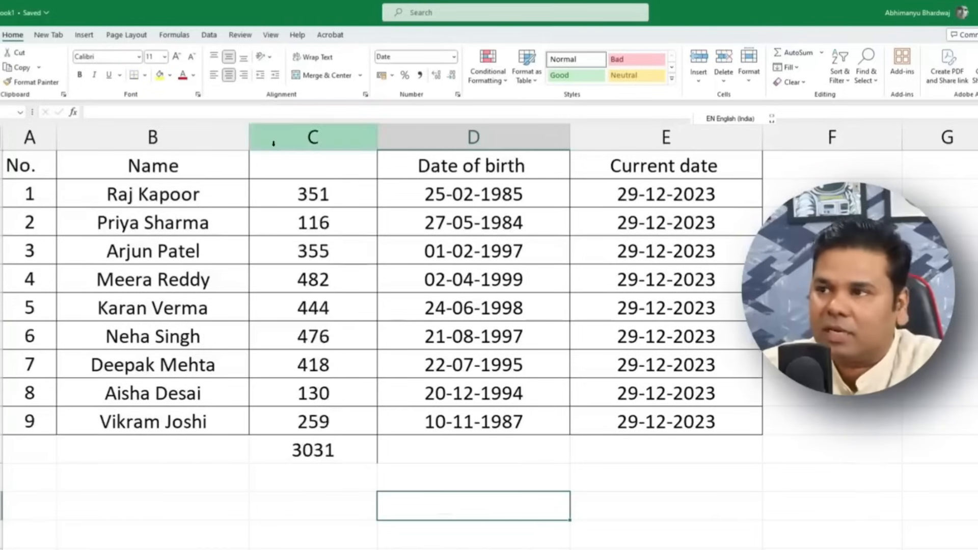
Step: Replace the RANDBETWEEN formulas in C2:C10 with their static results using Paste Special Values, and clear the copy marquee
{"action": "left_click_drag", "start_coordinate": [324, 193], "coordinate": [335, 423]}
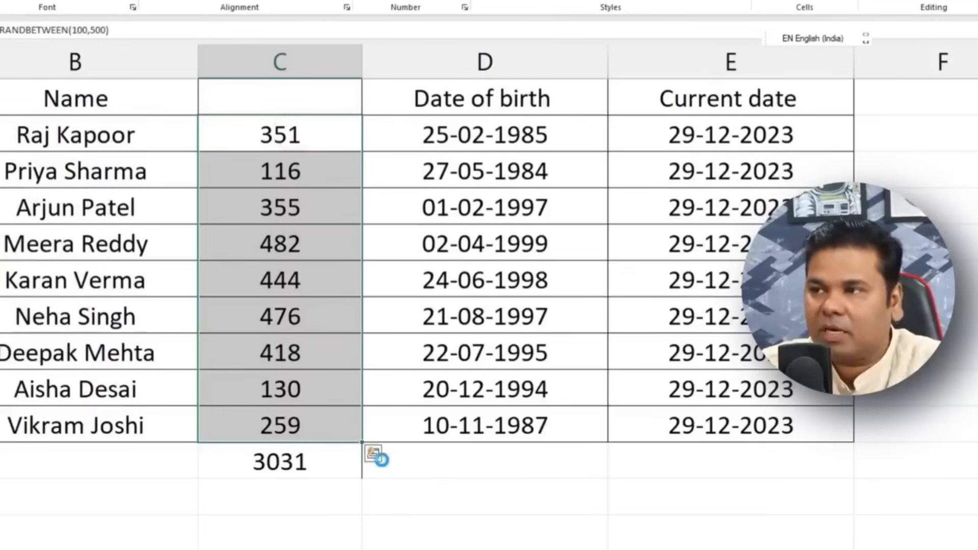
{"action": "key", "text": "ctrl+c"}
{"action": "right_click", "coordinate": [265, 134]}
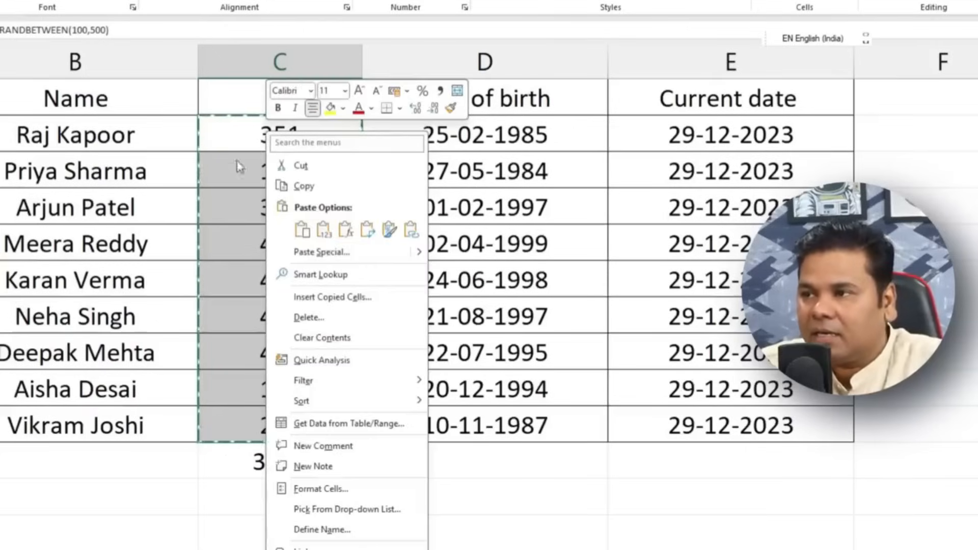
{"action": "left_click", "coordinate": [357, 253]}
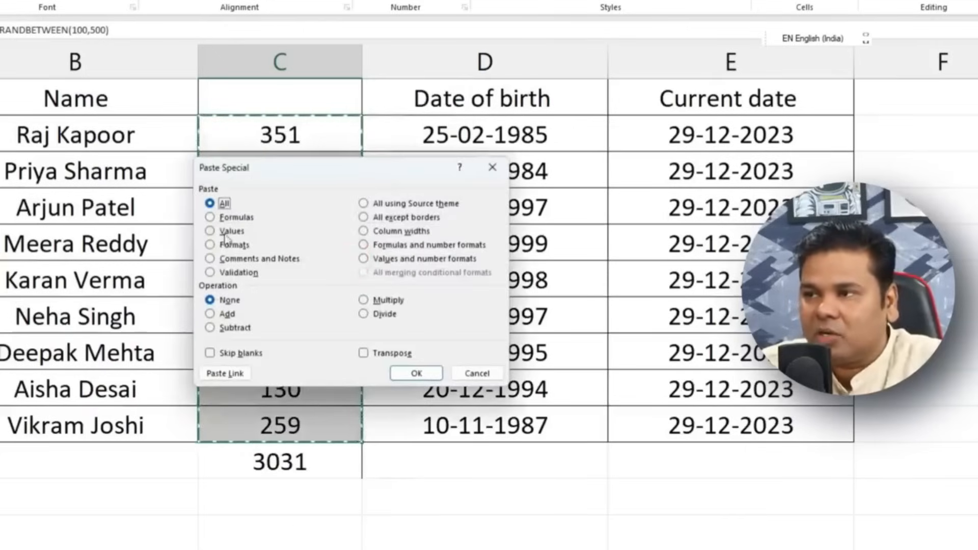
{"action": "left_click", "coordinate": [210, 232]}
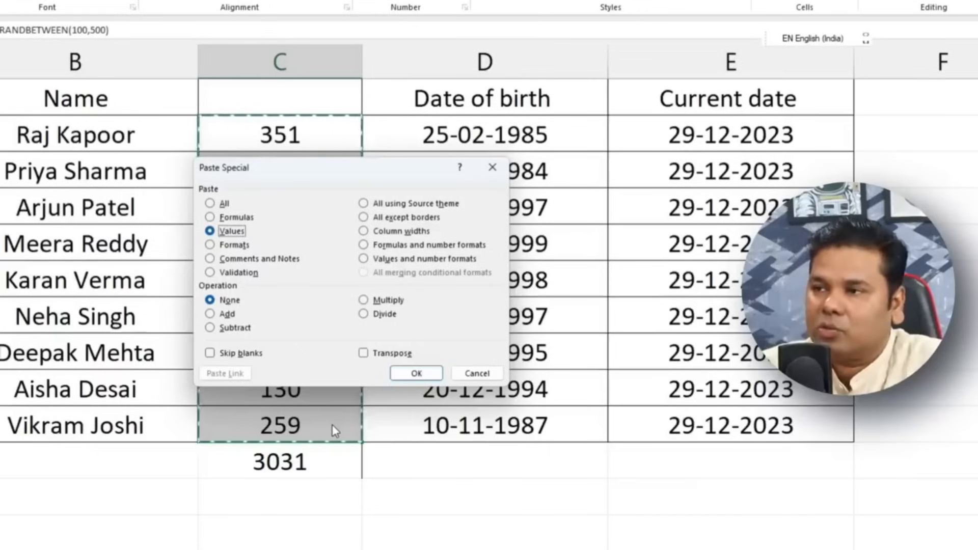
{"action": "left_click", "coordinate": [408, 373]}
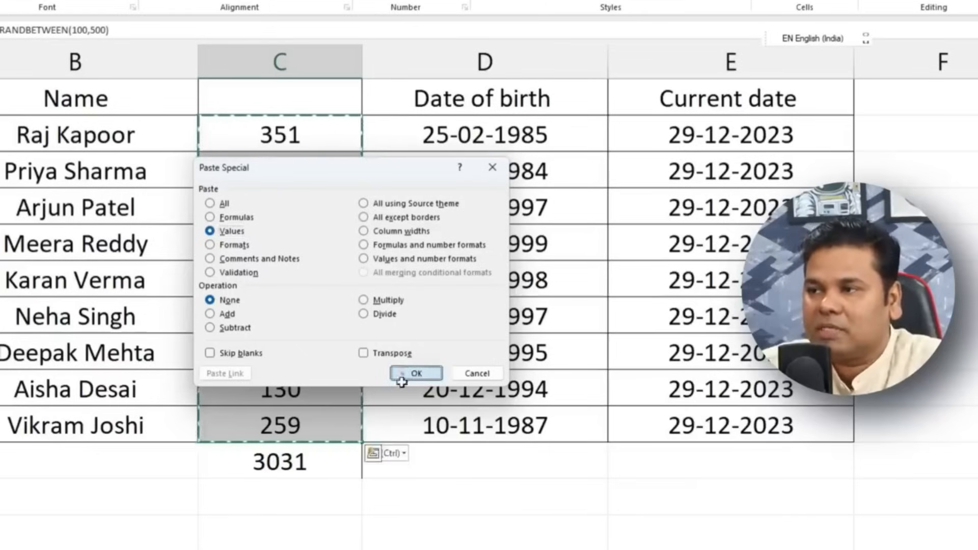
{"action": "left_click", "coordinate": [428, 542]}
{"action": "left_click", "coordinate": [301, 164]}
{"action": "left_click", "coordinate": [443, 505]}
{"action": "key", "text": "Escape"}
{"action": "left_click", "coordinate": [334, 522]}
{"action": "left_click", "coordinate": [187, 503]}
{"action": "left_click", "coordinate": [326, 532]}
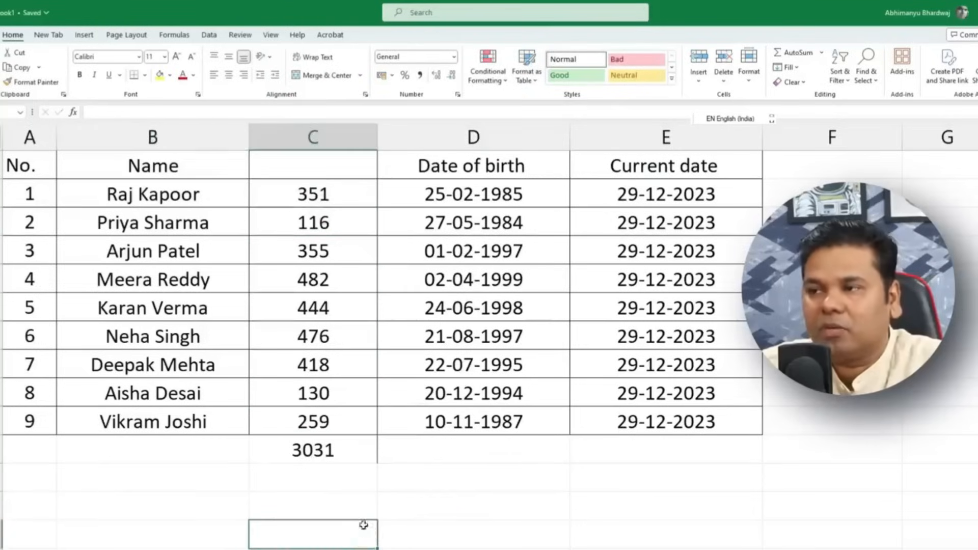
Step: Enter 400 in C4 and select the sum cell C11 to check the total
{"action": "left_click", "coordinate": [312, 250]}
{"action": "type", "text": "400"}
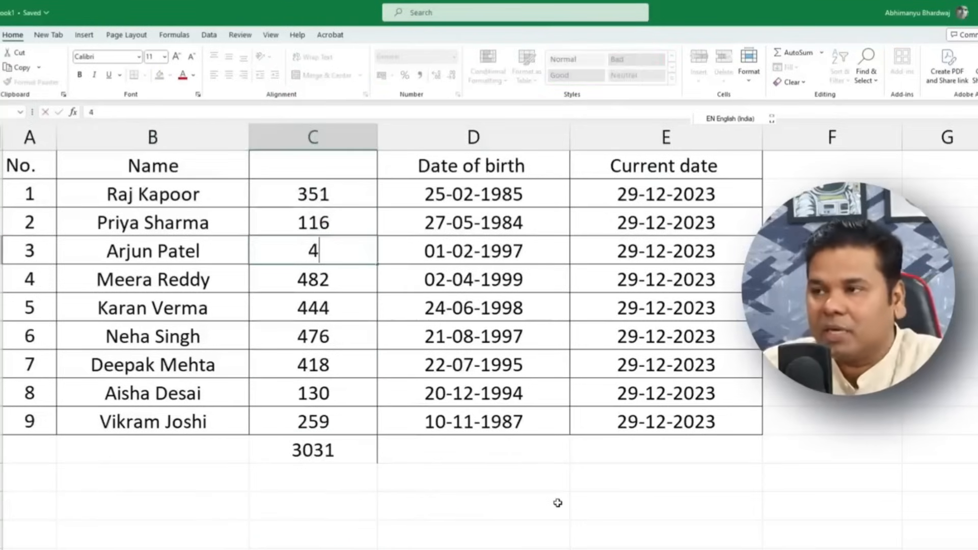
{"action": "key", "text": "Return"}
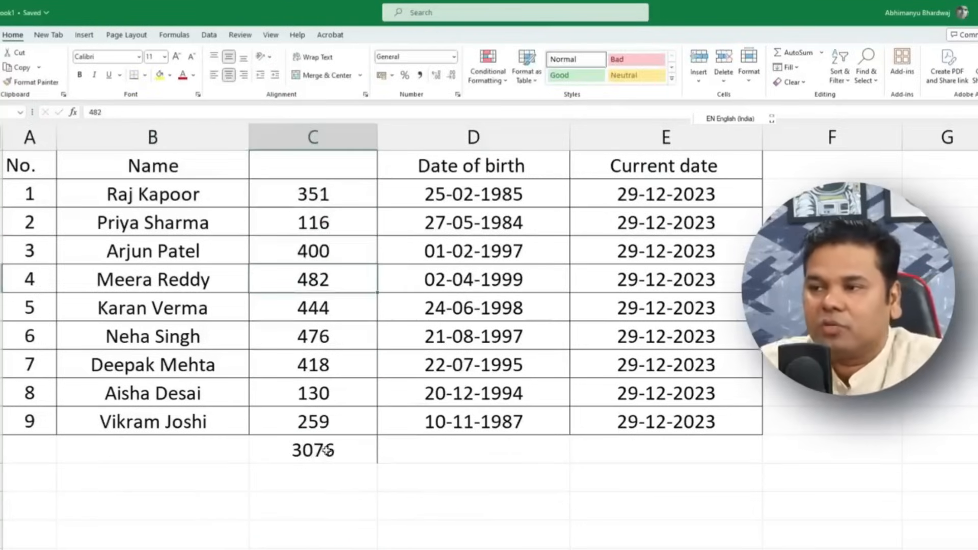
{"action": "left_click", "coordinate": [321, 453]}
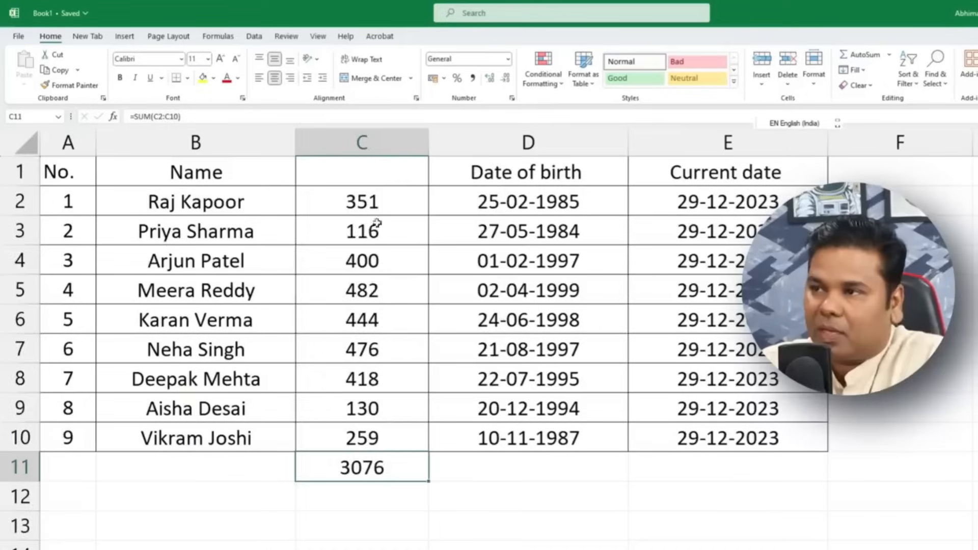
Step: Delete the whole column C that holds the random numbers
{"action": "right_click", "coordinate": [329, 137]}
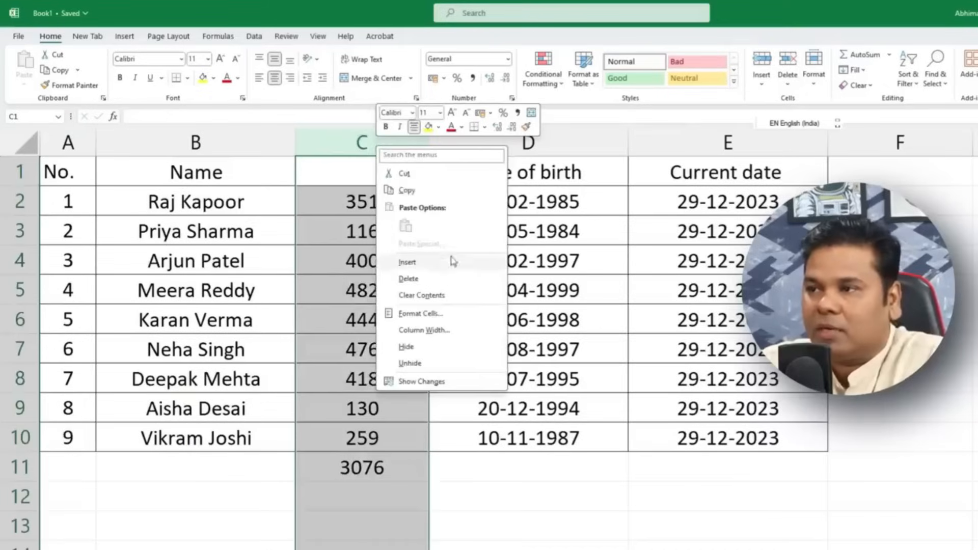
{"action": "left_click", "coordinate": [403, 271]}
{"action": "left_click", "coordinate": [498, 513]}
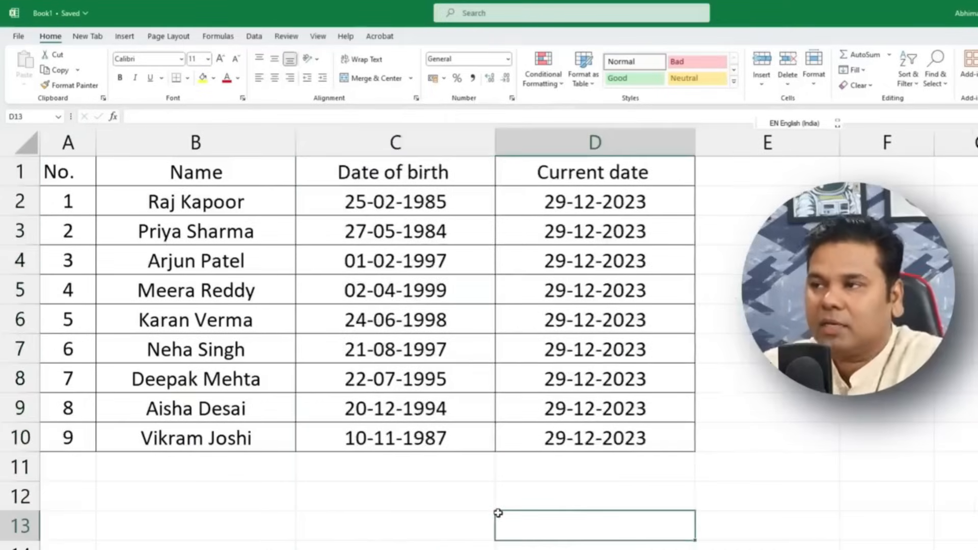
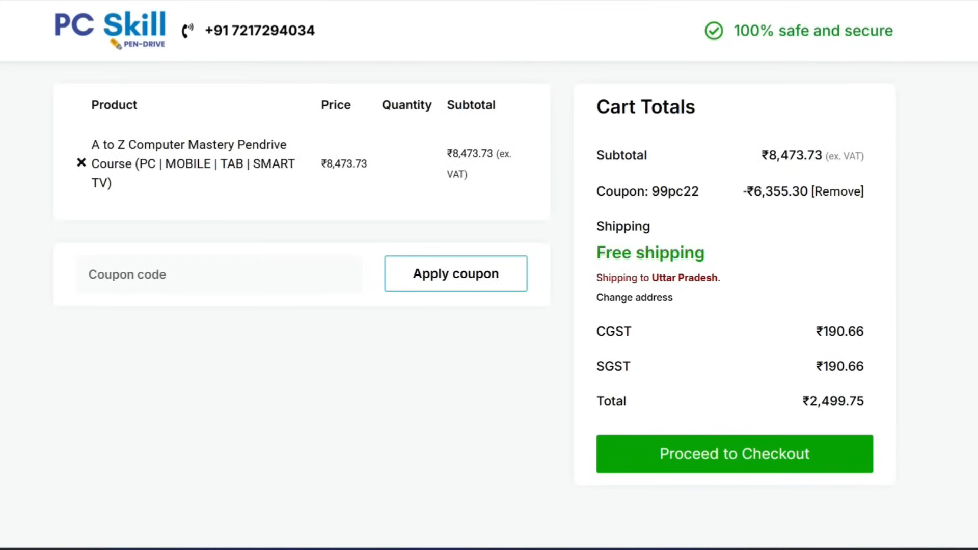
{"action": "double_click", "coordinate": [837, 401]}
{"action": "left_click", "coordinate": [837, 401]}
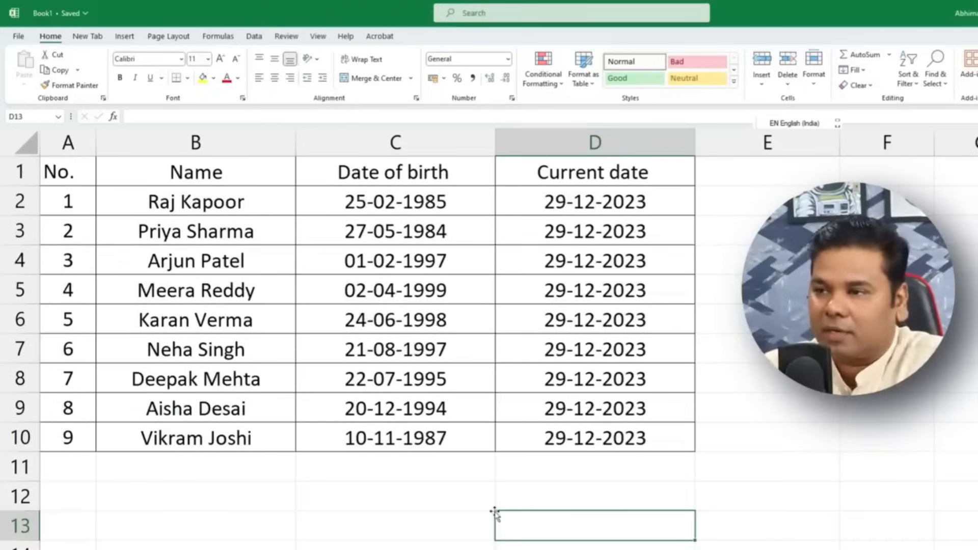
Step: Start a new record in row 11 with number 10 and a first name in the Name column
{"action": "left_click", "coordinate": [66, 469]}
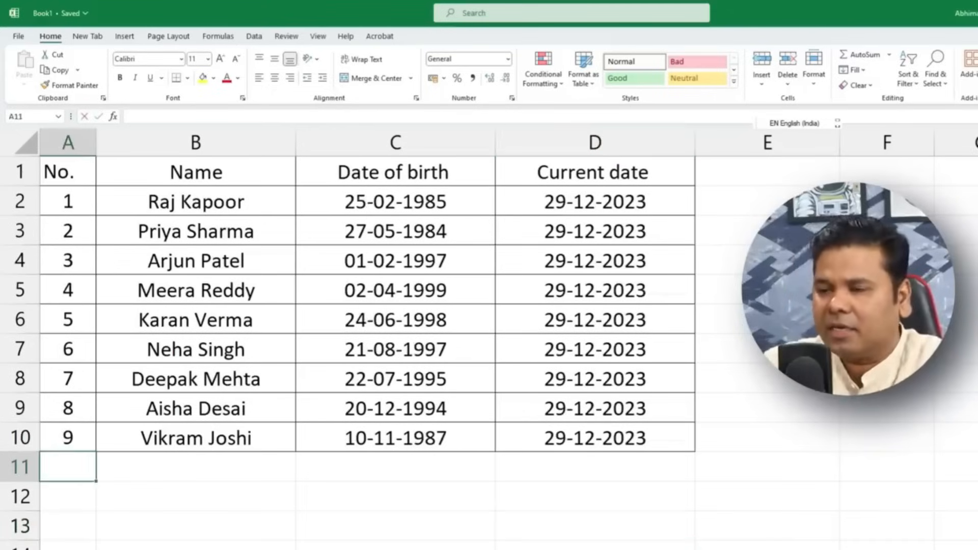
{"action": "type", "text": "10"}
{"action": "key", "text": "Tab"}
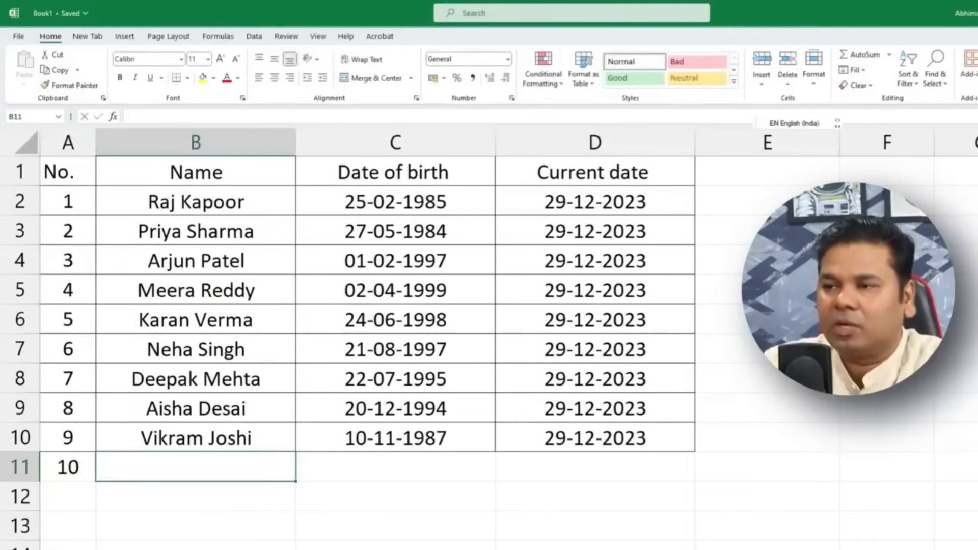
{"action": "type", "text": "1"}
{"action": "key", "text": "BackSpace"}
{"action": "type", "text": "Ram"}
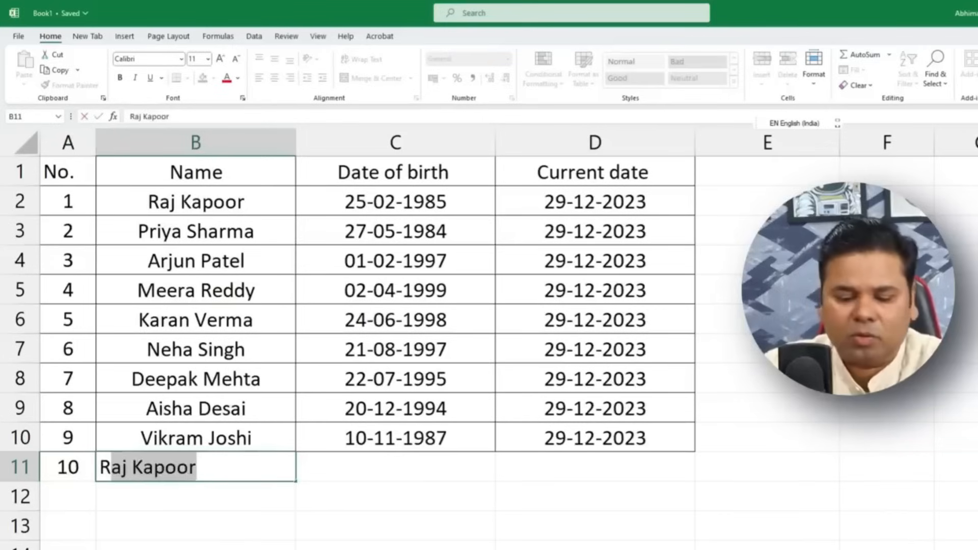
{"action": "key", "text": "Tab"}
{"action": "key", "text": "Tab"}
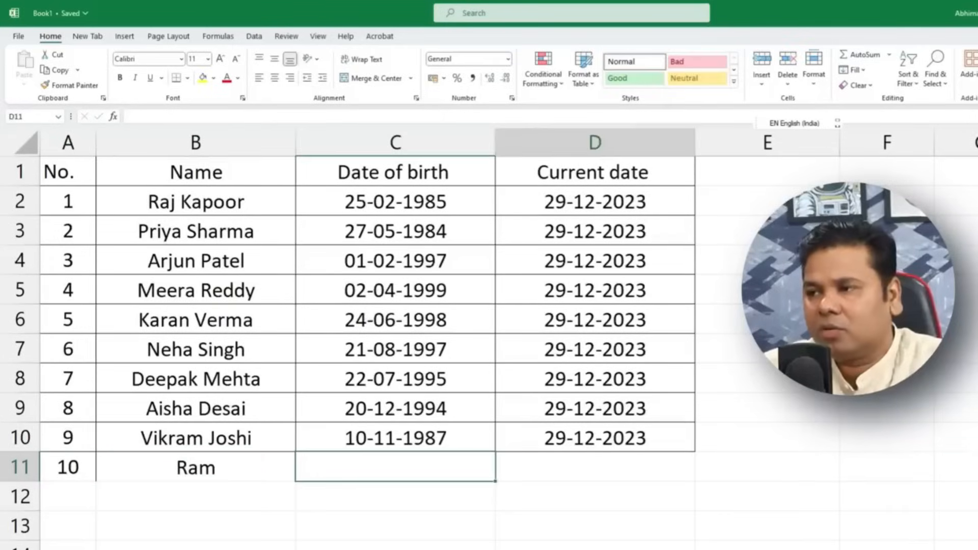
{"action": "key", "text": "Return"}
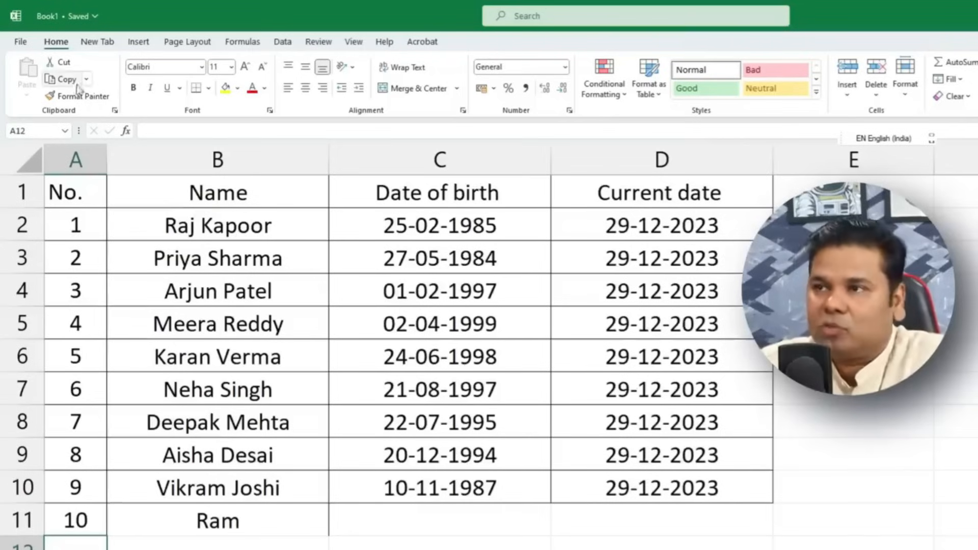
Step: Open the ribbon customization settings in Excel Options and list All Commands
{"action": "left_click", "coordinate": [23, 43]}
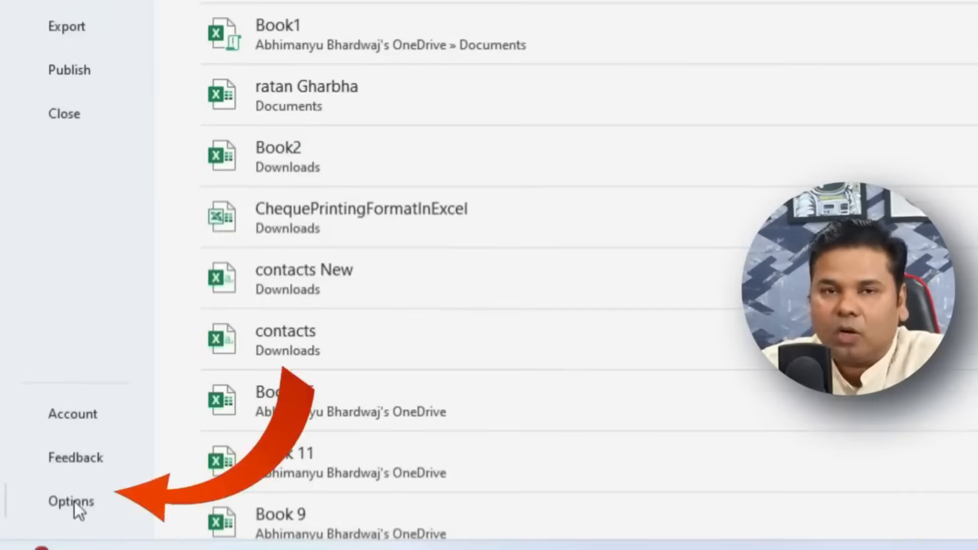
{"action": "left_click", "coordinate": [74, 503]}
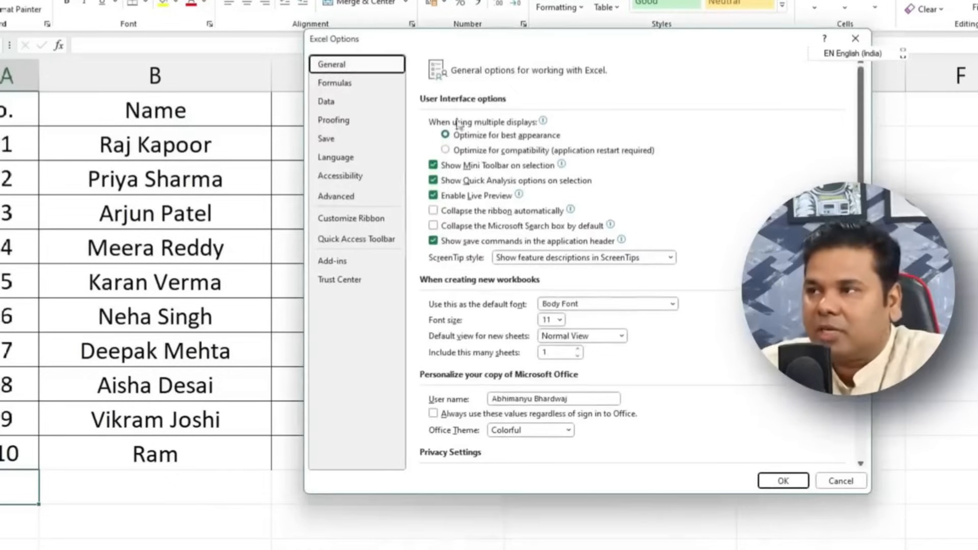
{"action": "left_click_drag", "start_coordinate": [527, 44], "coordinate": [308, 54]}
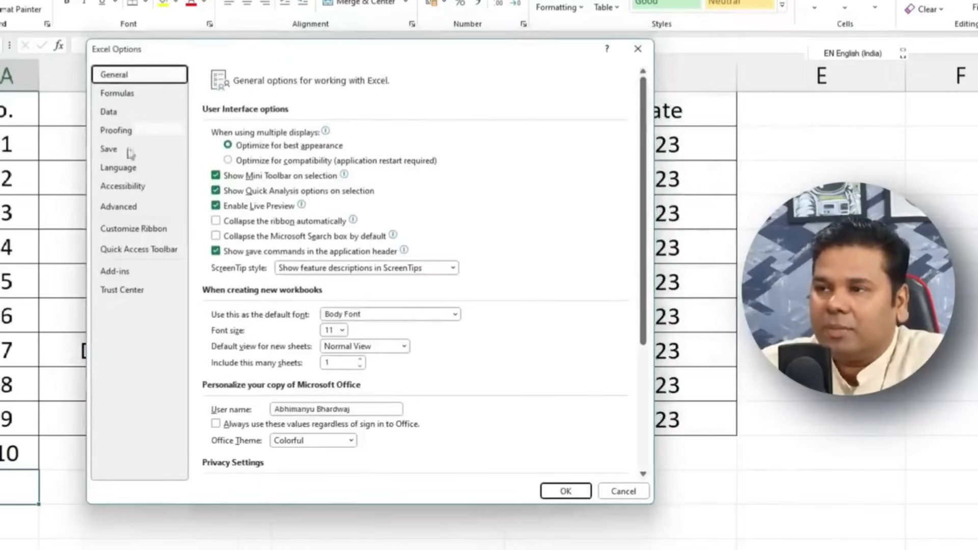
{"action": "left_click", "coordinate": [169, 237]}
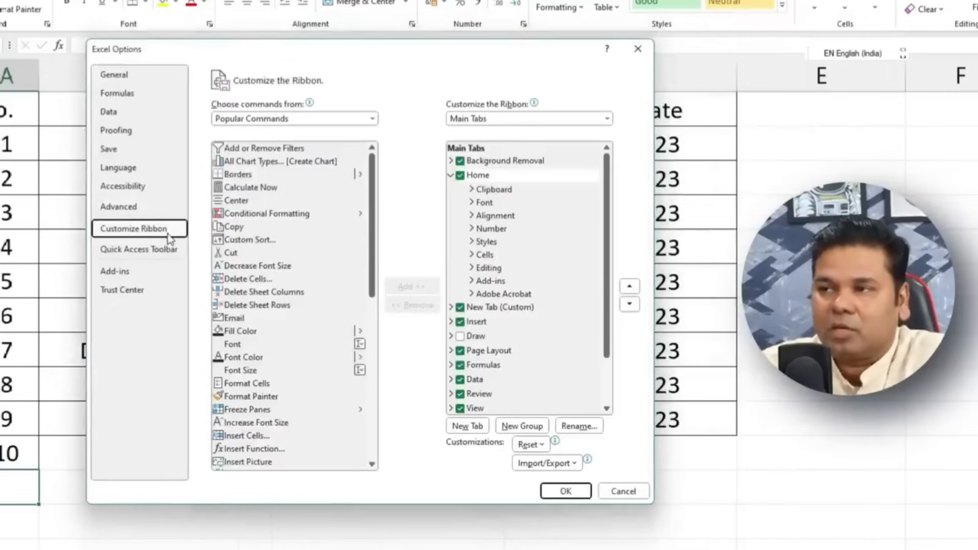
{"action": "left_click", "coordinate": [356, 119]}
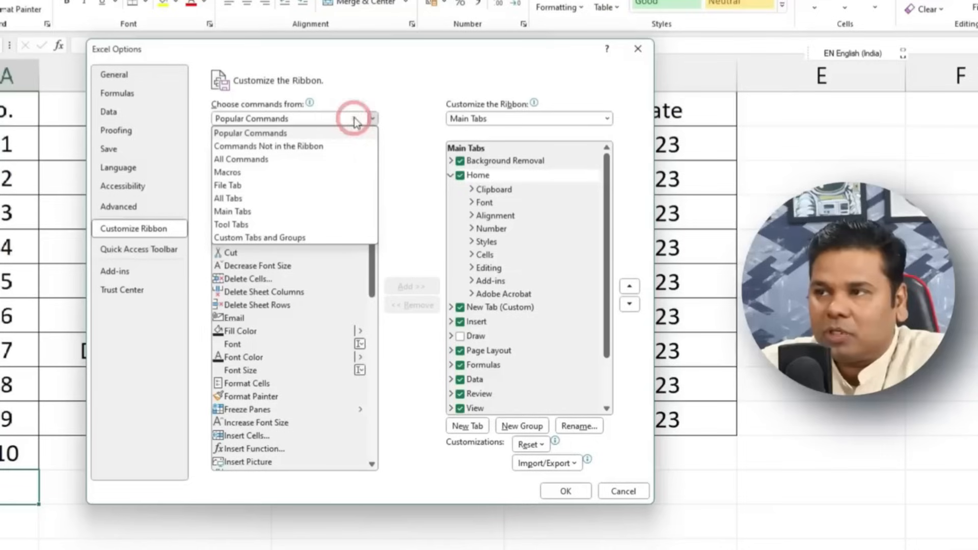
{"action": "left_click", "coordinate": [332, 159]}
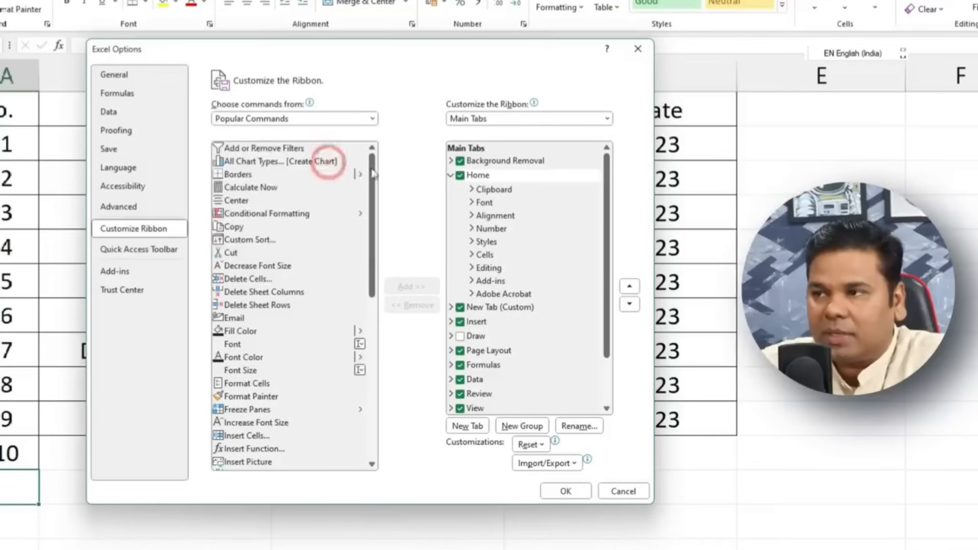
{"action": "left_click_drag", "start_coordinate": [373, 170], "coordinate": [375, 175]}
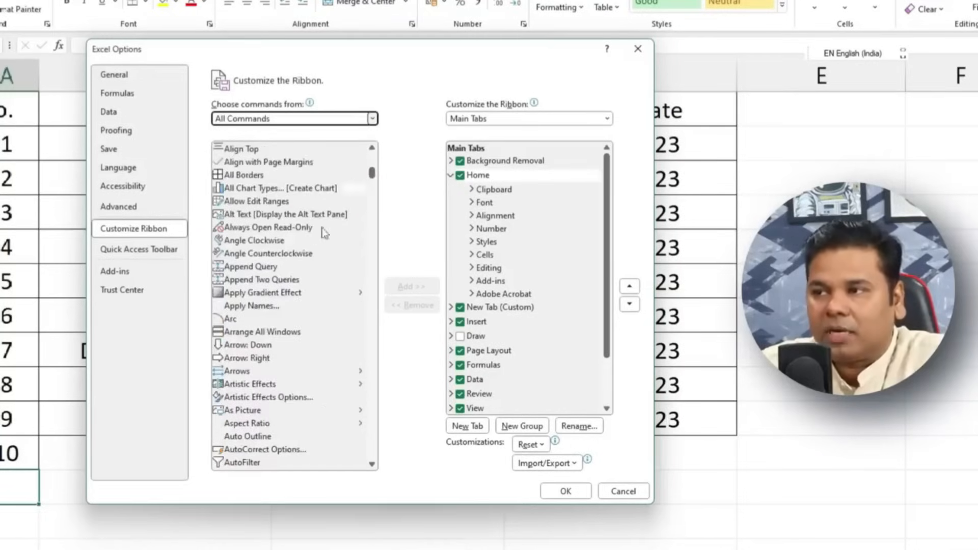
Step: Find and select the Form... command in the All Commands list, and close the options with confirmation
{"action": "left_click", "coordinate": [306, 253]}
{"action": "key", "text": "f"}
{"action": "key", "text": "f"}
{"action": "key", "text": "f"}
{"action": "key", "text": "f"}
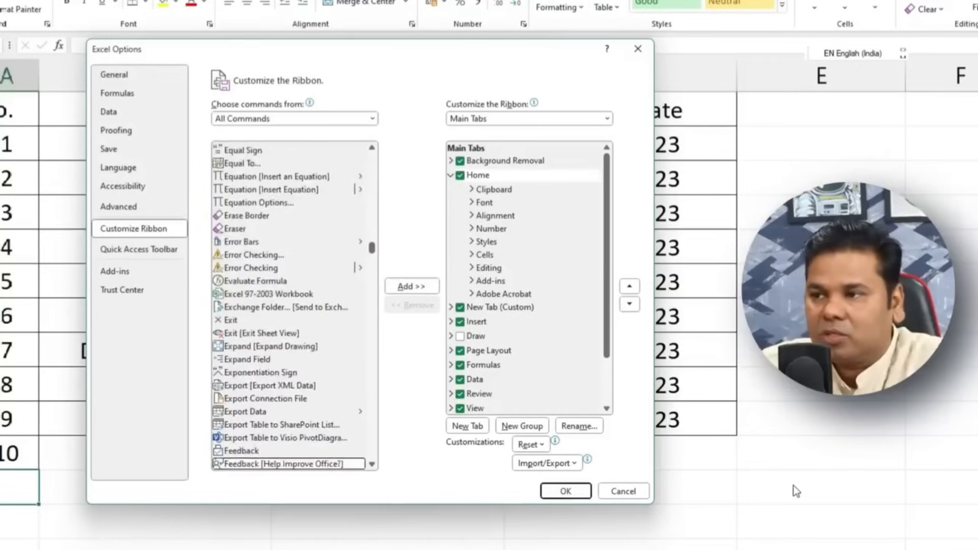
{"action": "key", "text": "f"}
{"action": "key", "text": "f"}
{"action": "key", "text": "f"}
{"action": "key", "text": "f"}
{"action": "key", "text": "f"}
{"action": "key", "text": "f"}
{"action": "key", "text": "f"}
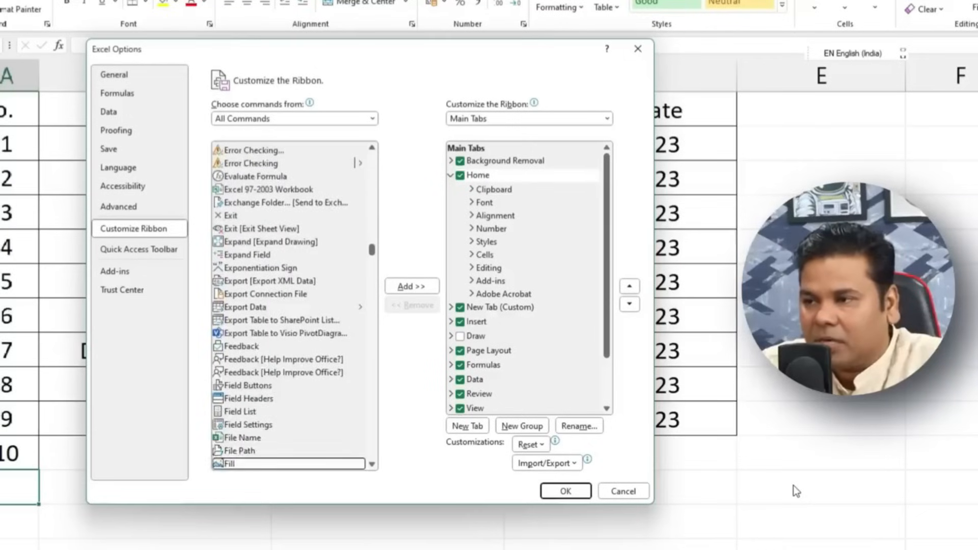
{"action": "key", "text": "f"}
{"action": "key", "text": "f"}
{"action": "key", "text": "f"}
{"action": "key", "text": "f"}
{"action": "key", "text": "f"}
{"action": "key", "text": "f"}
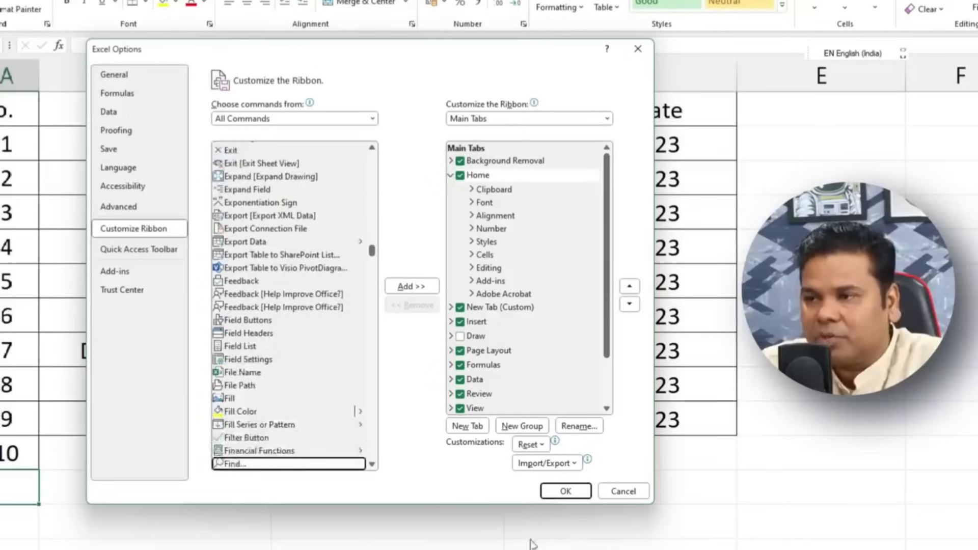
{"action": "key", "text": "f"}
{"action": "key", "text": "f"}
{"action": "key", "text": "f"}
{"action": "key", "text": "f"}
{"action": "key", "text": "f"}
{"action": "key", "text": "f"}
{"action": "key", "text": "f"}
{"action": "key", "text": "f"}
{"action": "key", "text": "f"}
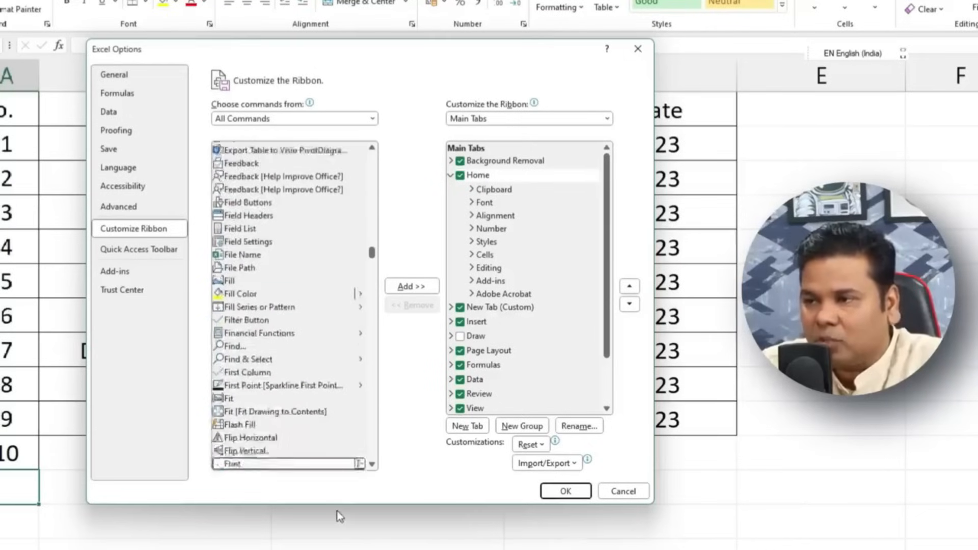
{"action": "key", "text": "f"}
{"action": "key", "text": "f"}
{"action": "key", "text": "f"}
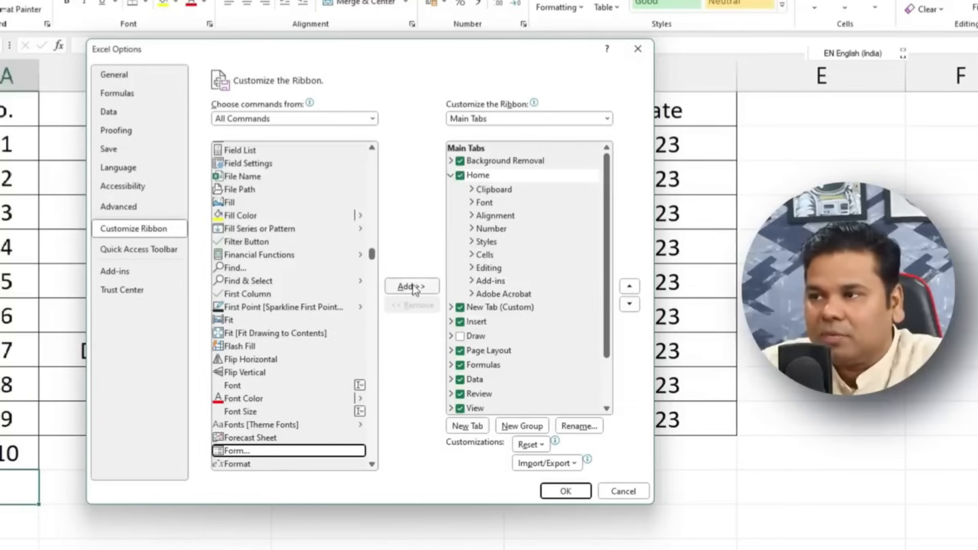
{"action": "left_click", "coordinate": [565, 491]}
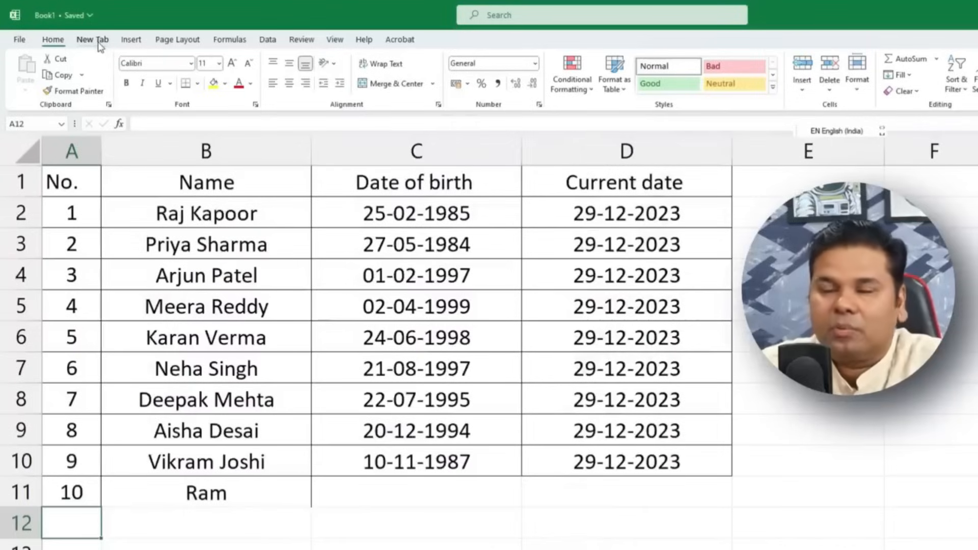
Step: Open the data entry form for the table headers in A1:D1 and move it clear of the table
{"action": "left_click", "coordinate": [98, 43]}
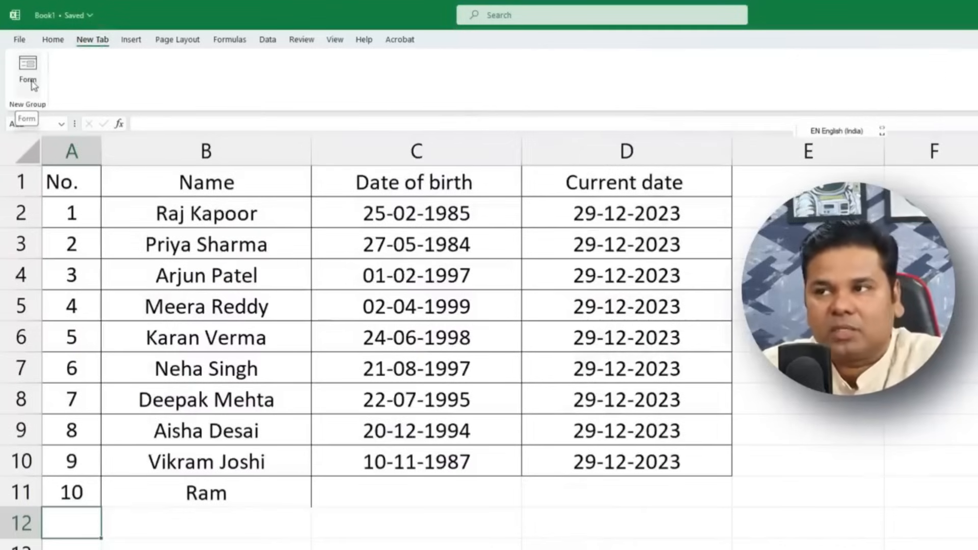
{"action": "left_click", "coordinate": [154, 242]}
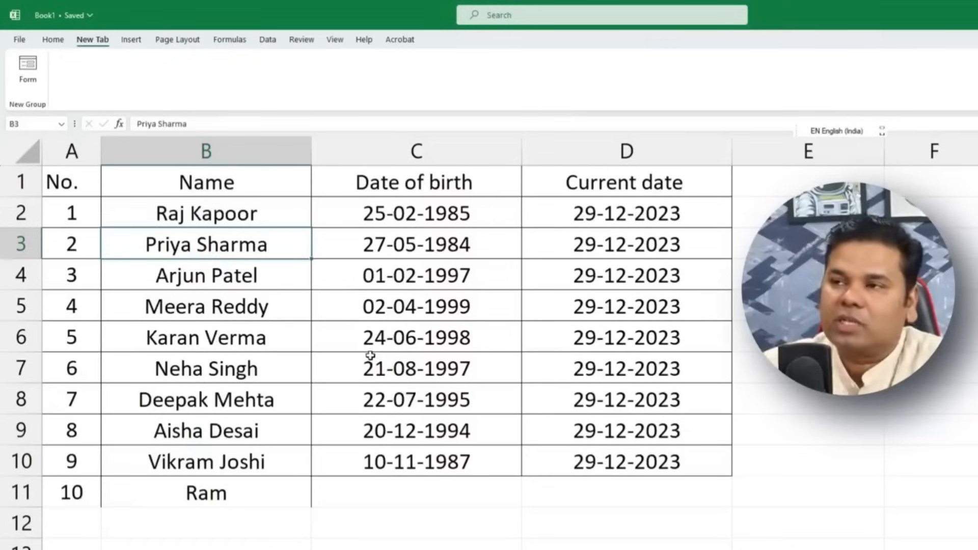
{"action": "left_click_drag", "start_coordinate": [63, 179], "coordinate": [591, 187]}
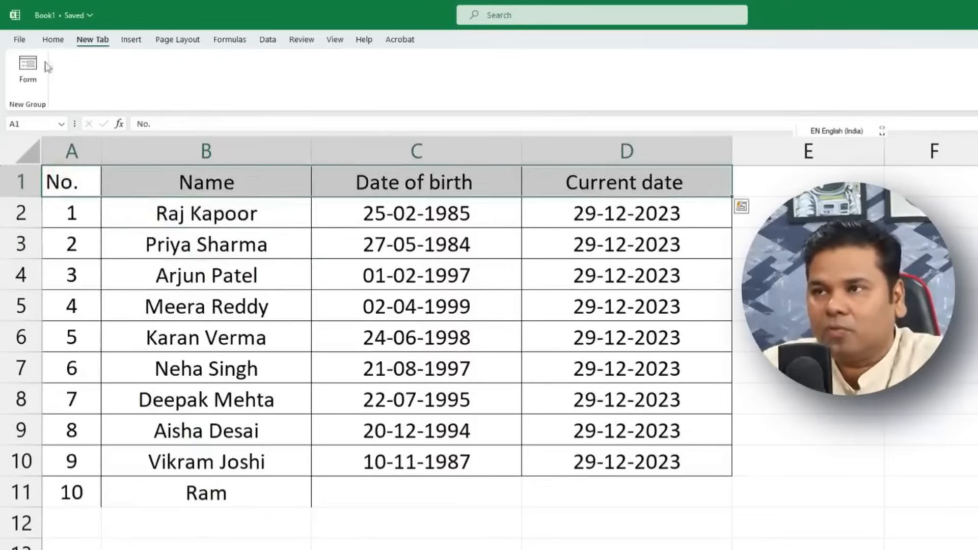
{"action": "left_click", "coordinate": [23, 71]}
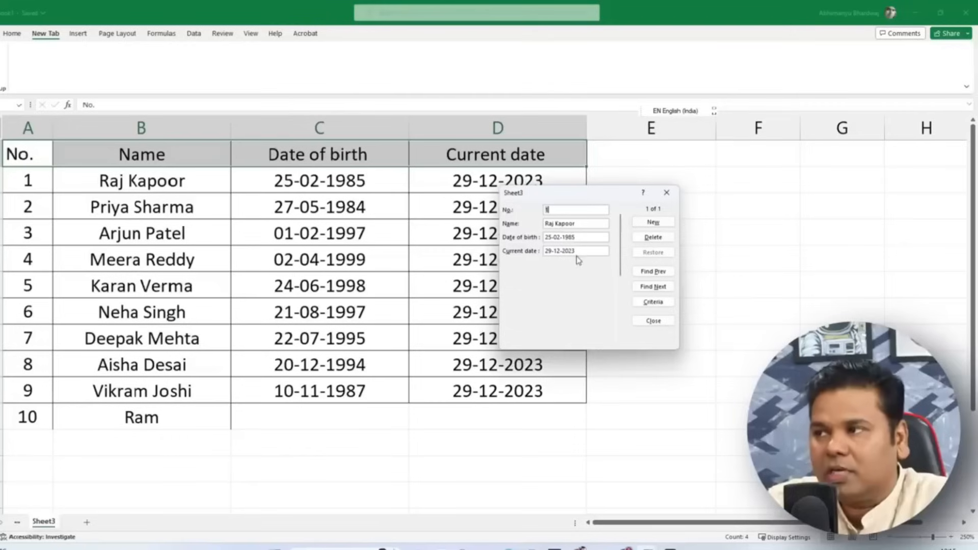
{"action": "left_click", "coordinate": [661, 275]}
{"action": "left_click", "coordinate": [658, 288]}
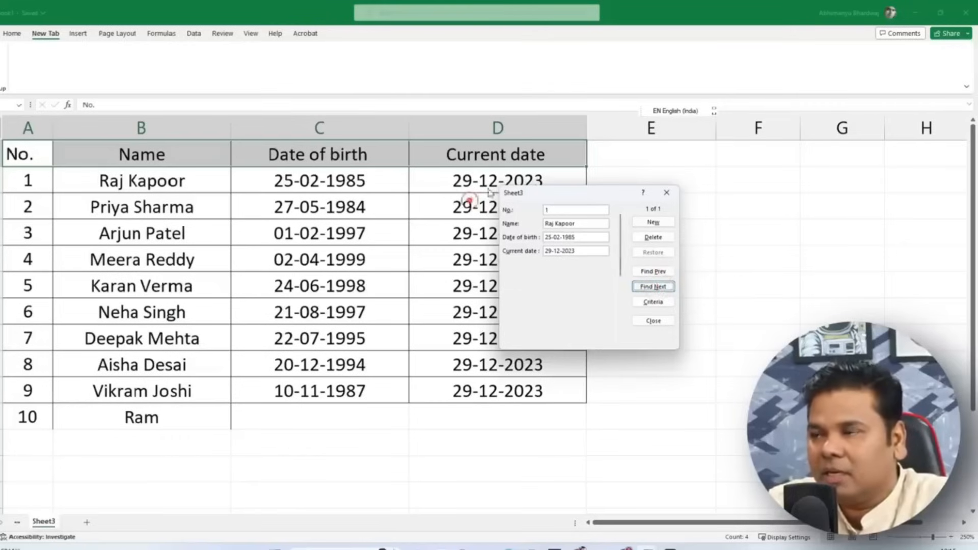
{"action": "left_click_drag", "start_coordinate": [591, 195], "coordinate": [727, 189]}
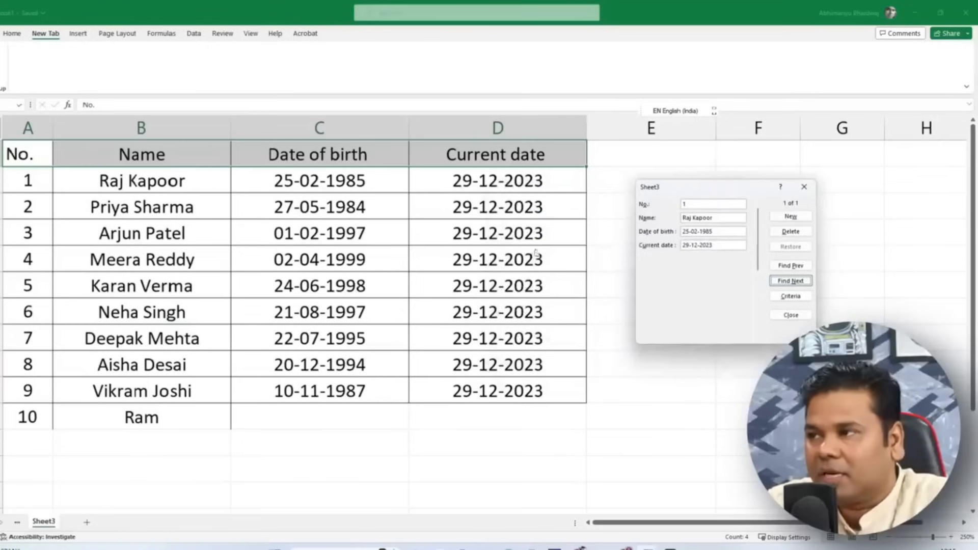
Step: Add a new record through the form with number 11, a first name, a date of birth and current date 08-01-2023
{"action": "left_click", "coordinate": [794, 218]}
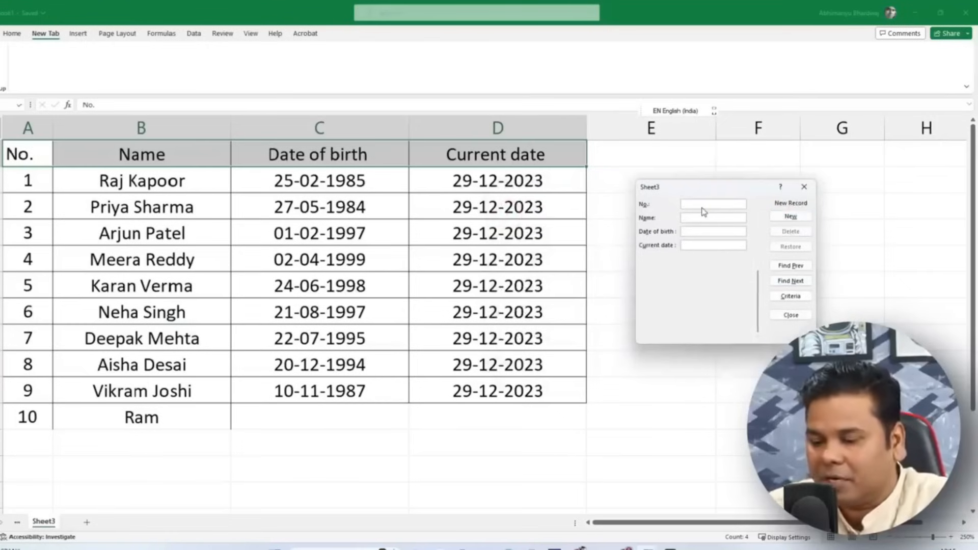
{"action": "type", "text": "11"}
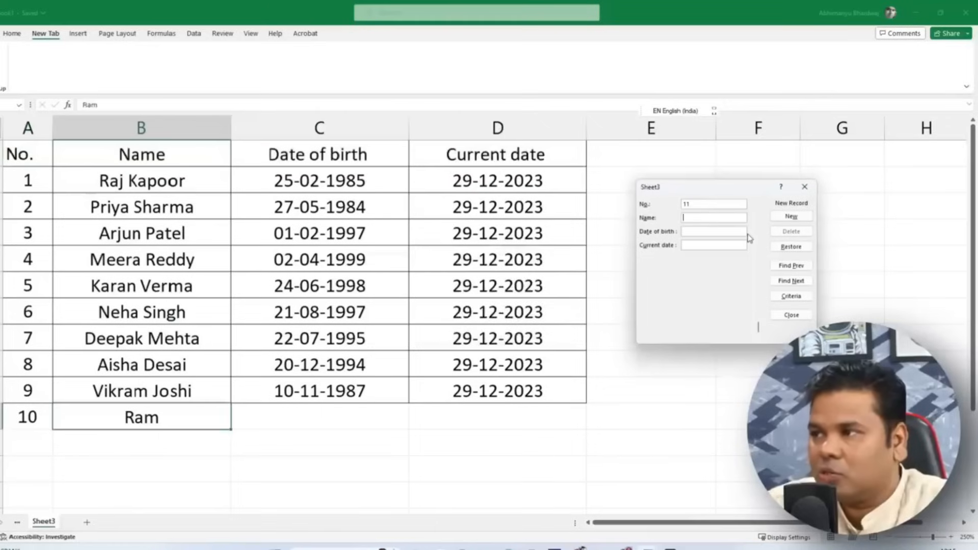
{"action": "type", "text": "a"}
{"action": "key", "text": "Tab"}
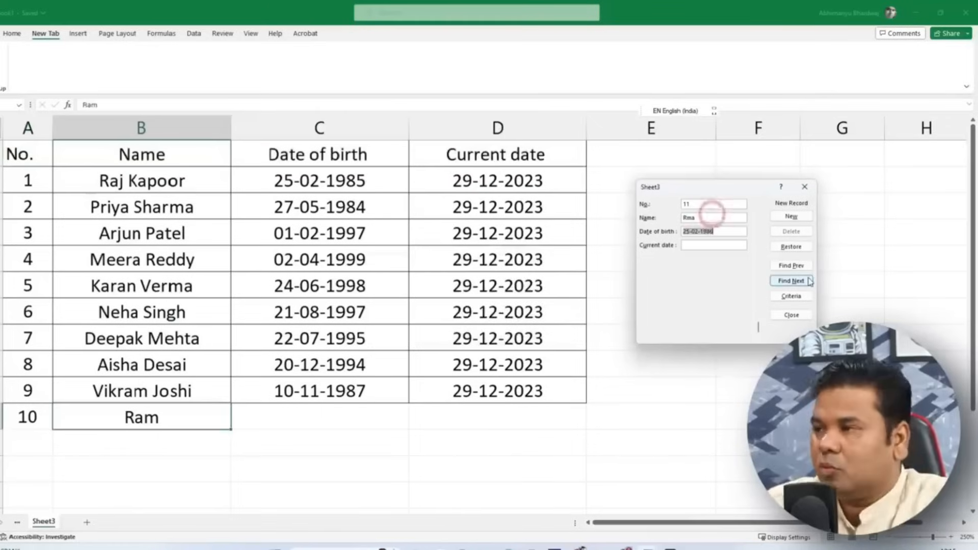
{"action": "type", "text": "2023"}
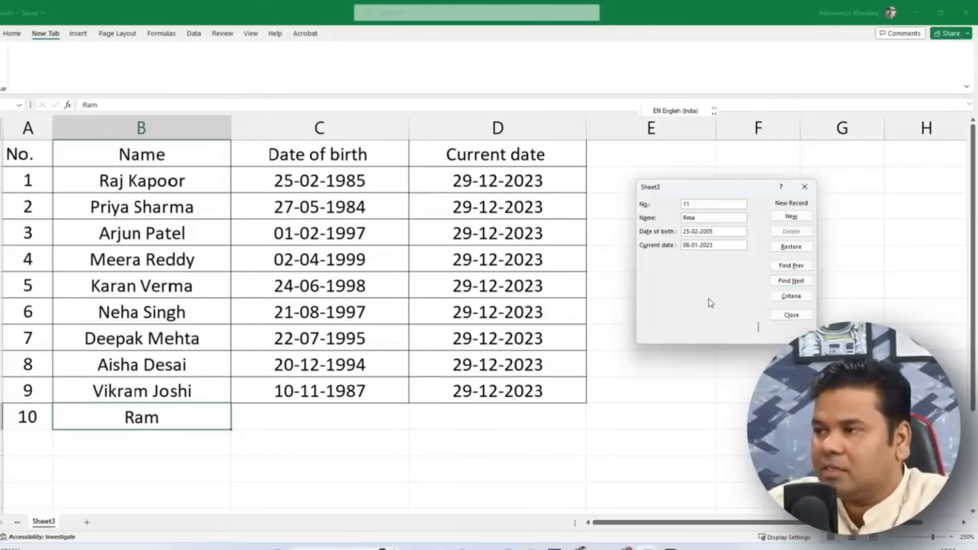
{"action": "key", "text": "Return"}
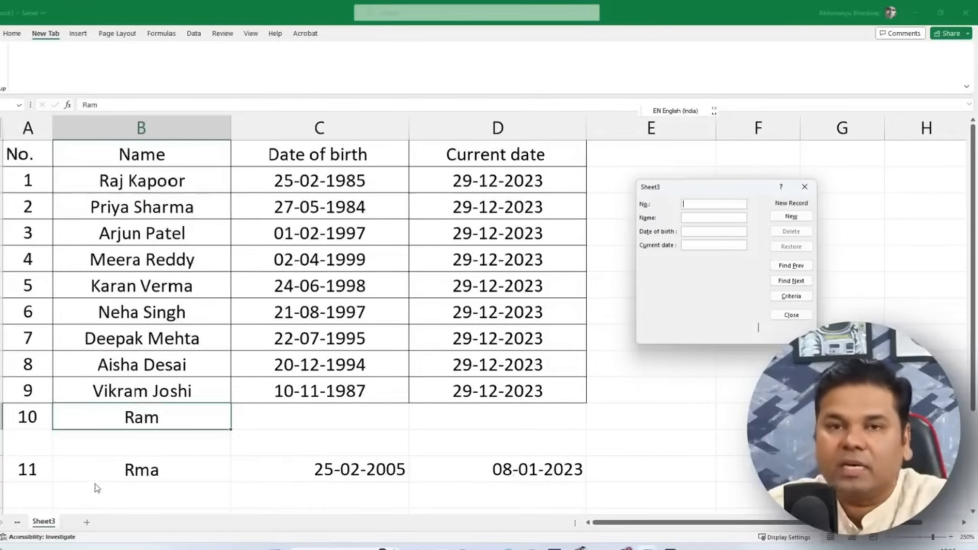
Step: Go back to record number 11 in the form and permanently delete it
{"action": "left_click", "coordinate": [702, 207]}
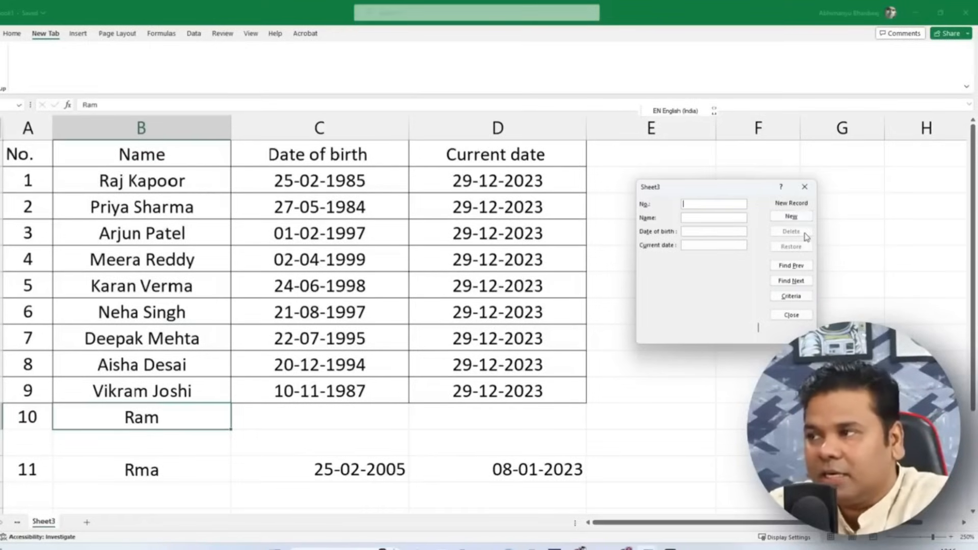
{"action": "left_click", "coordinate": [803, 264]}
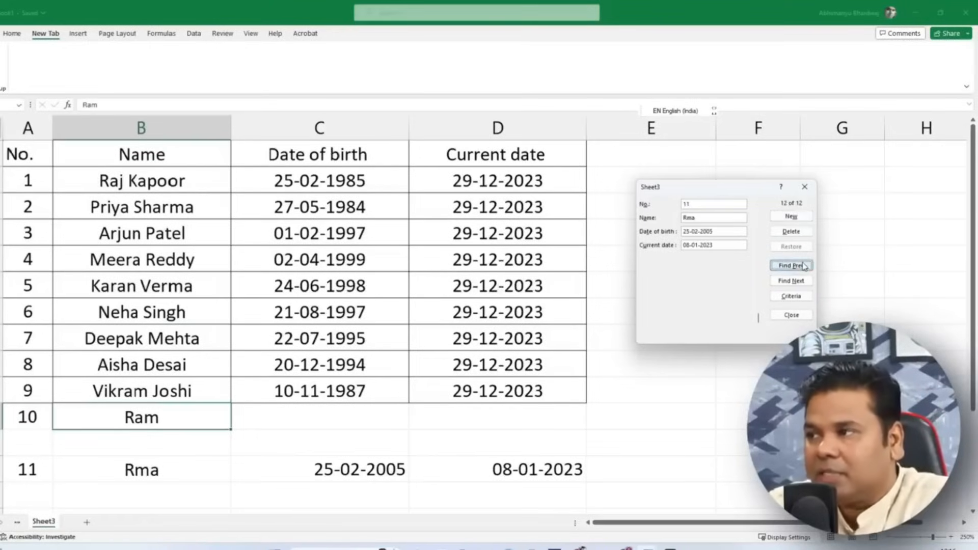
{"action": "left_click", "coordinate": [791, 231]}
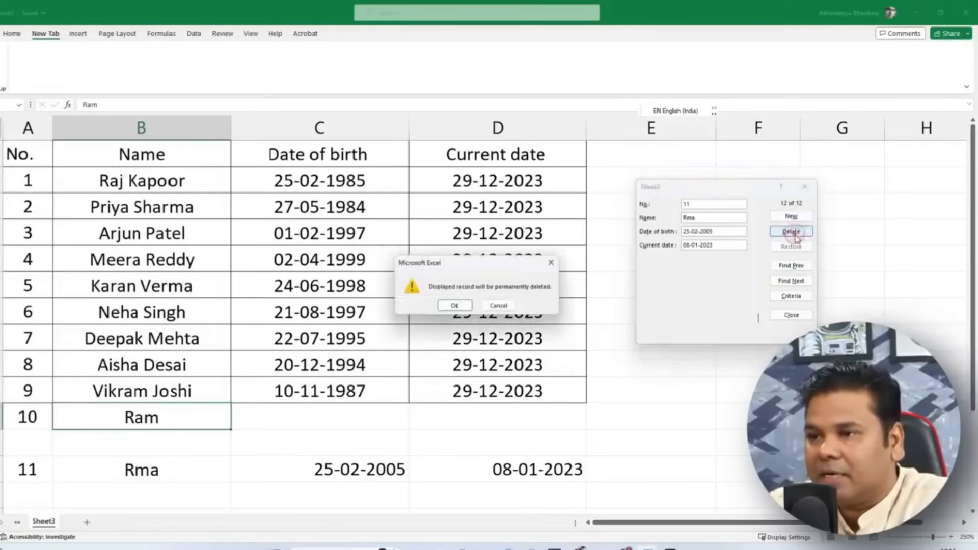
{"action": "left_click", "coordinate": [455, 305]}
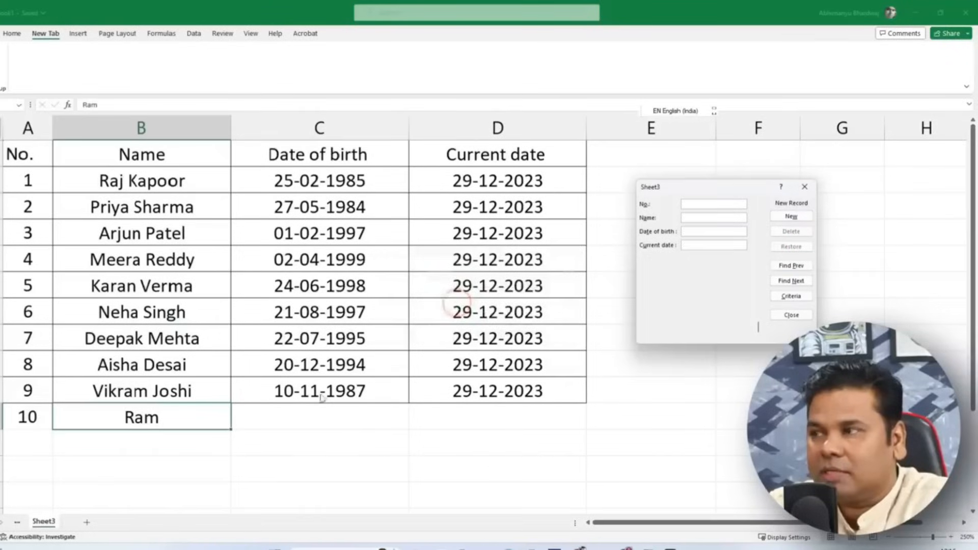
Step: Bring up record number 10 in the form and fill in its date of birth
{"action": "left_click", "coordinate": [802, 269]}
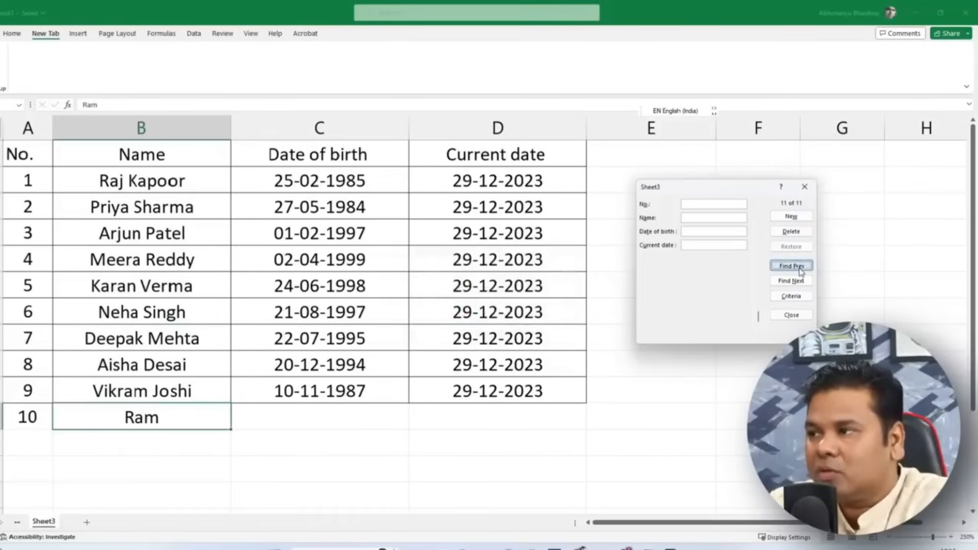
{"action": "left_click", "coordinate": [802, 271]}
{"action": "left_click", "coordinate": [796, 280]}
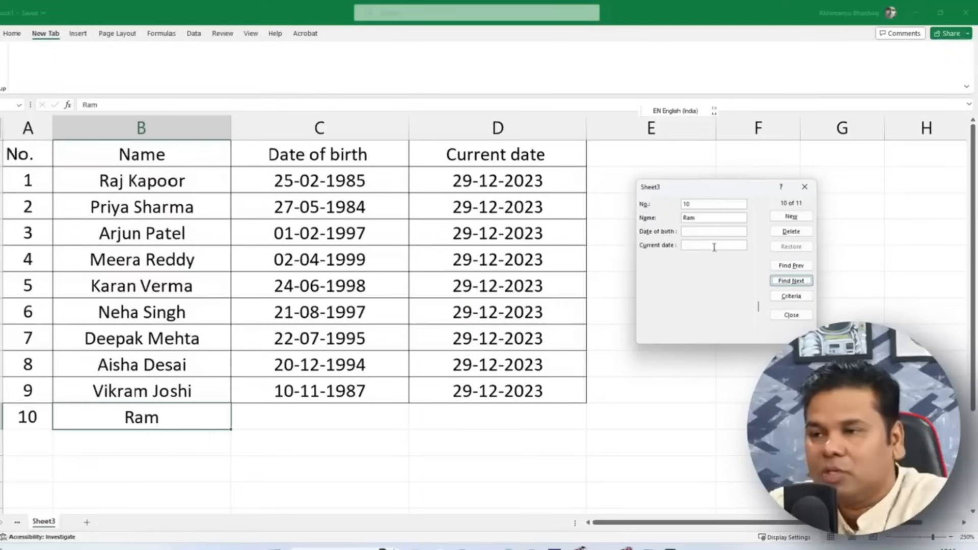
{"action": "left_click", "coordinate": [706, 231]}
{"action": "type", "text": "2"}
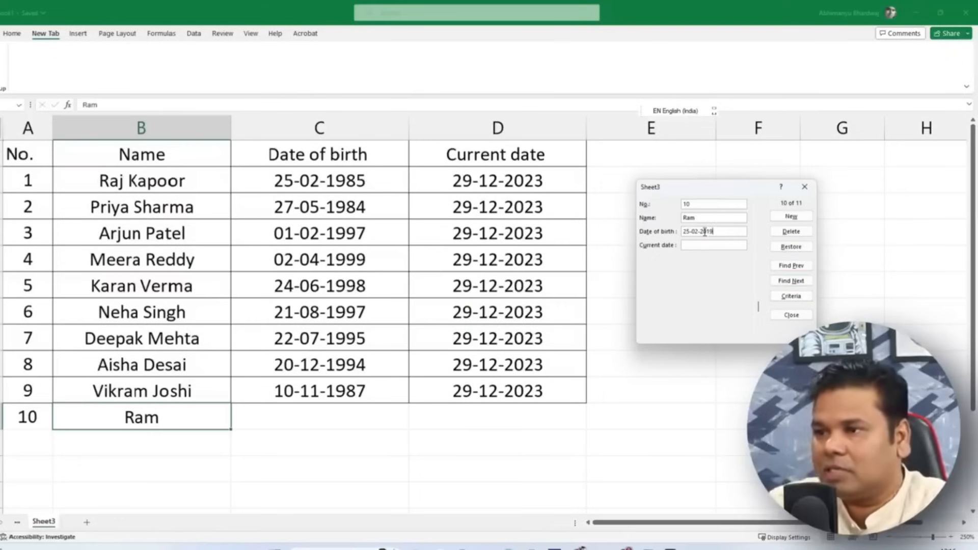
{"action": "type", "text": "5-02-2019"}
{"action": "key", "text": "Return"}
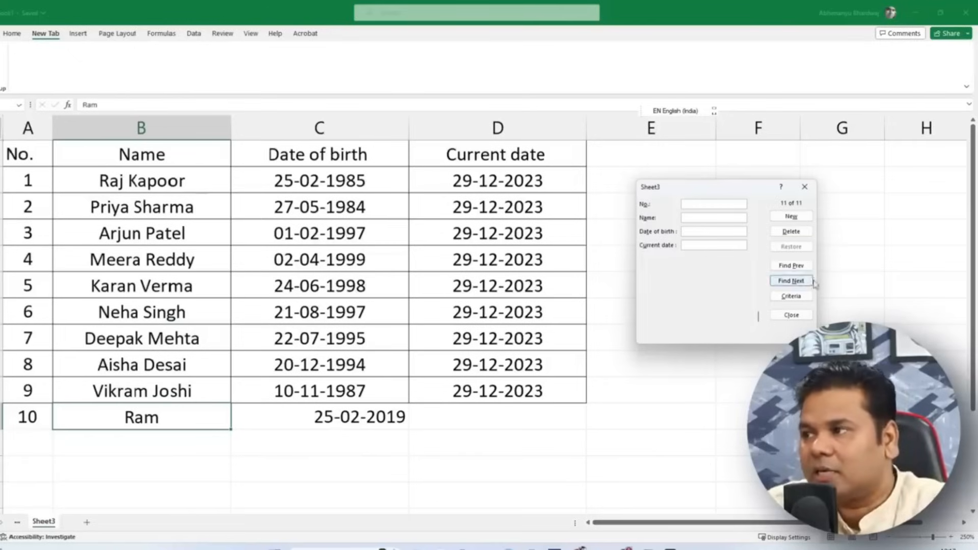
Step: Return to record number 10 in the form and permanently delete it
{"action": "left_click", "coordinate": [803, 266]}
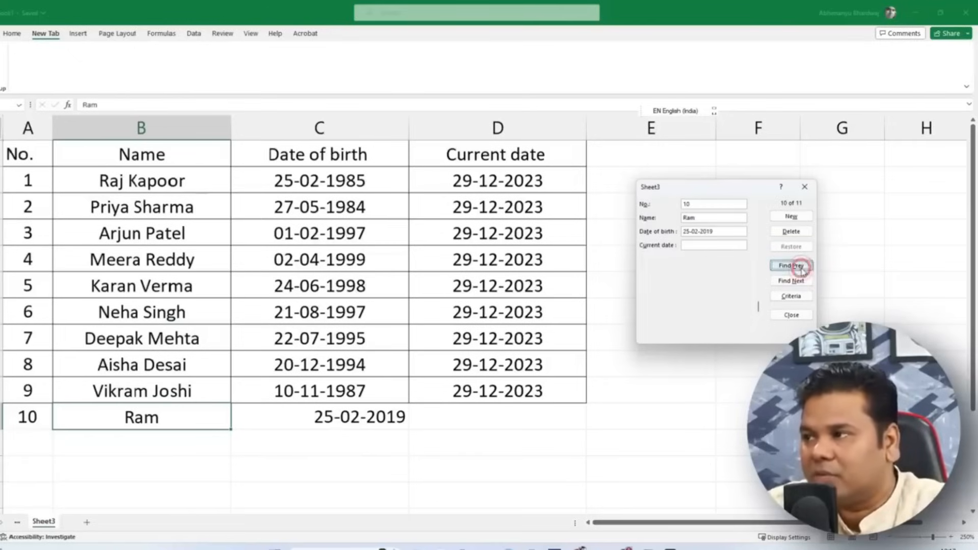
{"action": "left_click", "coordinate": [798, 232]}
{"action": "left_click", "coordinate": [463, 309]}
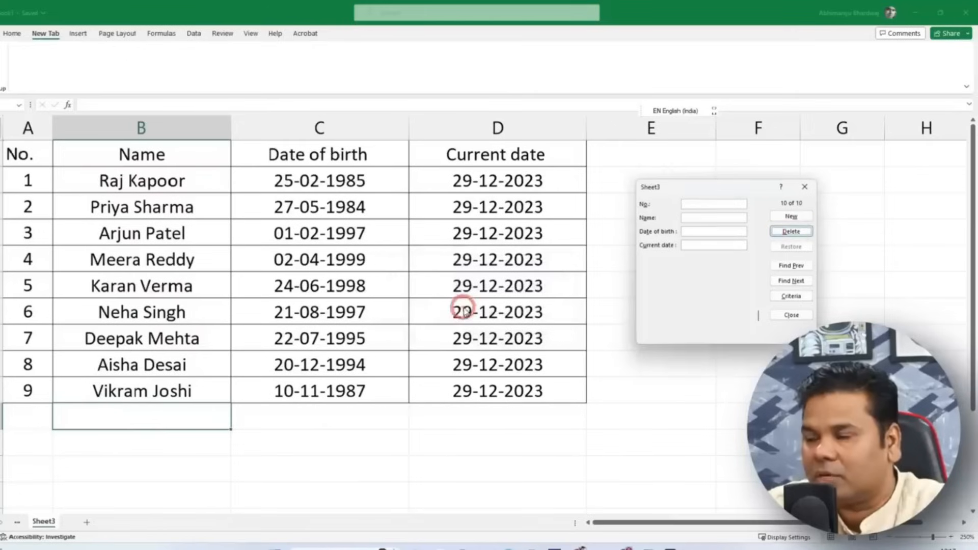
Step: Step back through the form to record number 7, permanently delete it, and close the form
{"action": "left_click", "coordinate": [794, 269]}
{"action": "left_click", "coordinate": [793, 267]}
{"action": "left_click", "coordinate": [793, 267]}
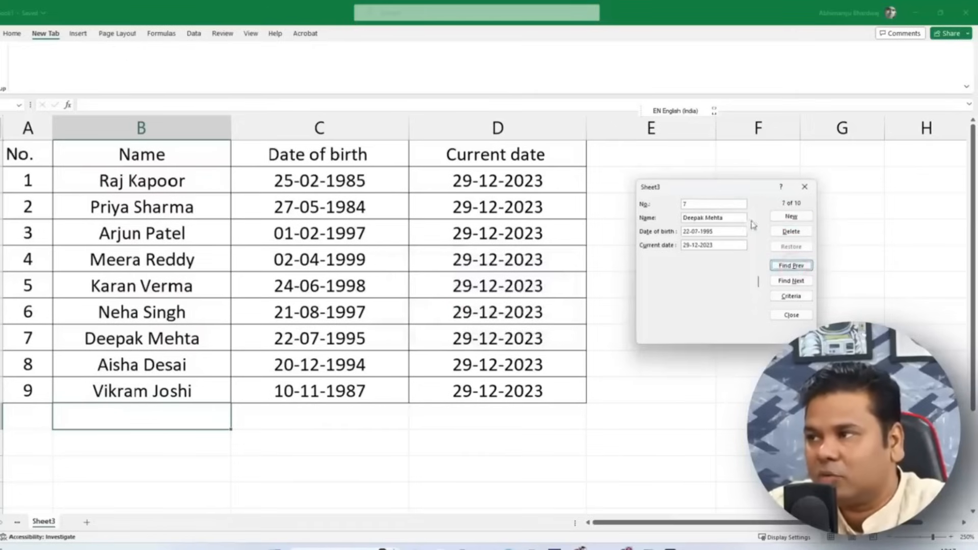
{"action": "left_click", "coordinate": [791, 232]}
{"action": "left_click", "coordinate": [458, 307]}
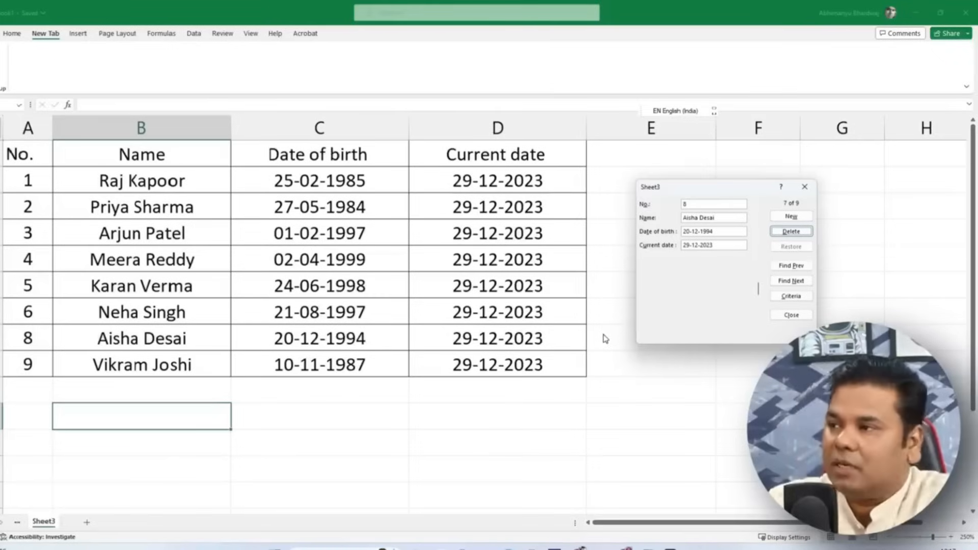
{"action": "left_click", "coordinate": [805, 187]}
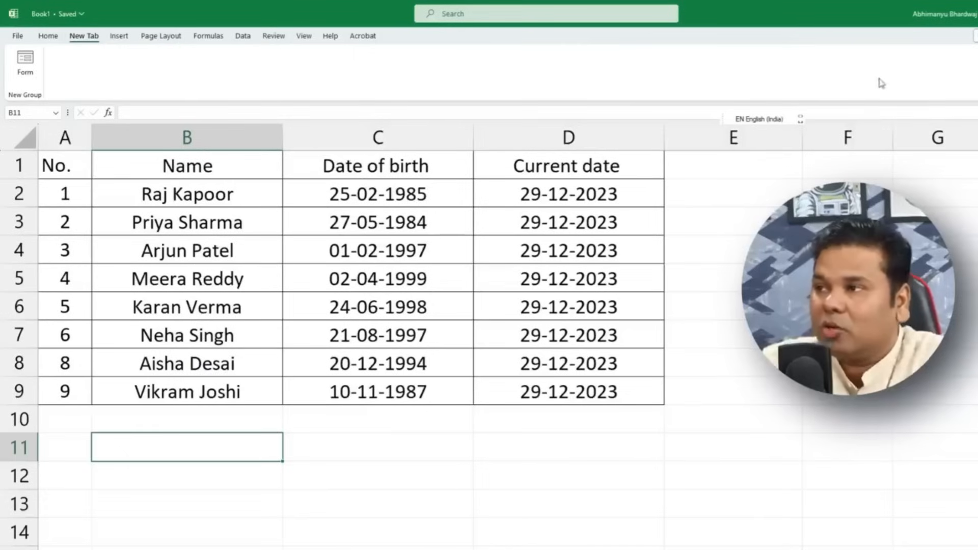
Step: Enter the list items Computer in cell F3 and Mouse in cell F4
{"action": "left_click", "coordinate": [643, 153]}
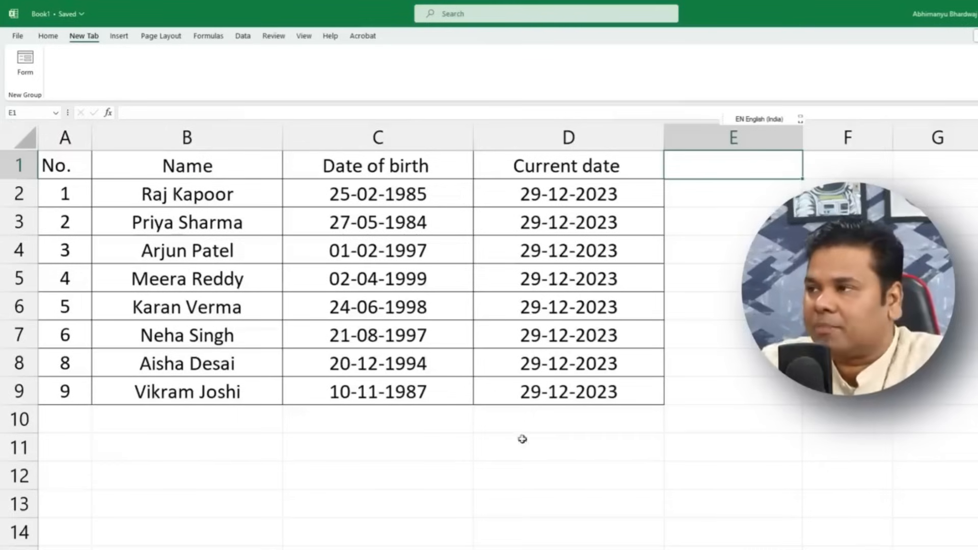
{"action": "left_click", "coordinate": [848, 223]}
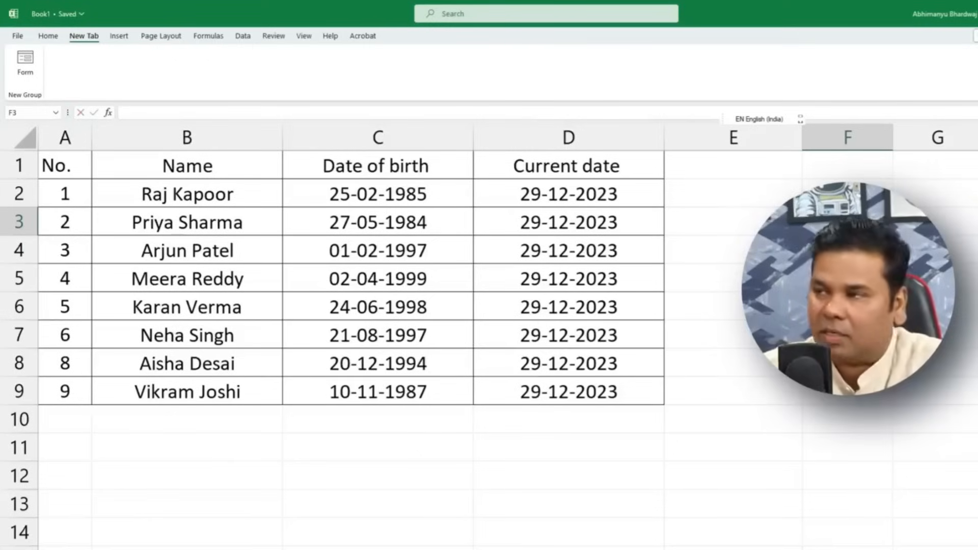
{"action": "type", "text": "Comp"}
{"action": "type", "text": "uter"}
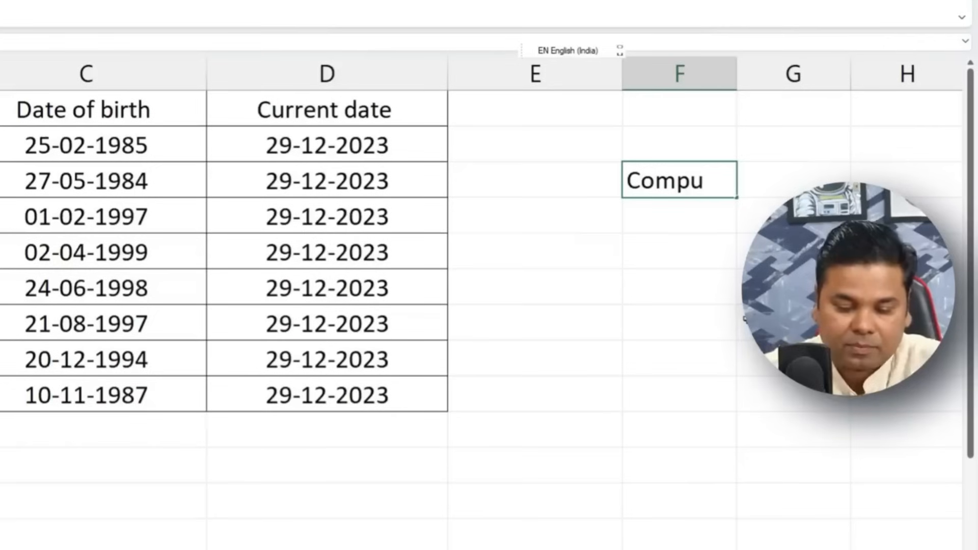
{"action": "key", "text": "Return"}
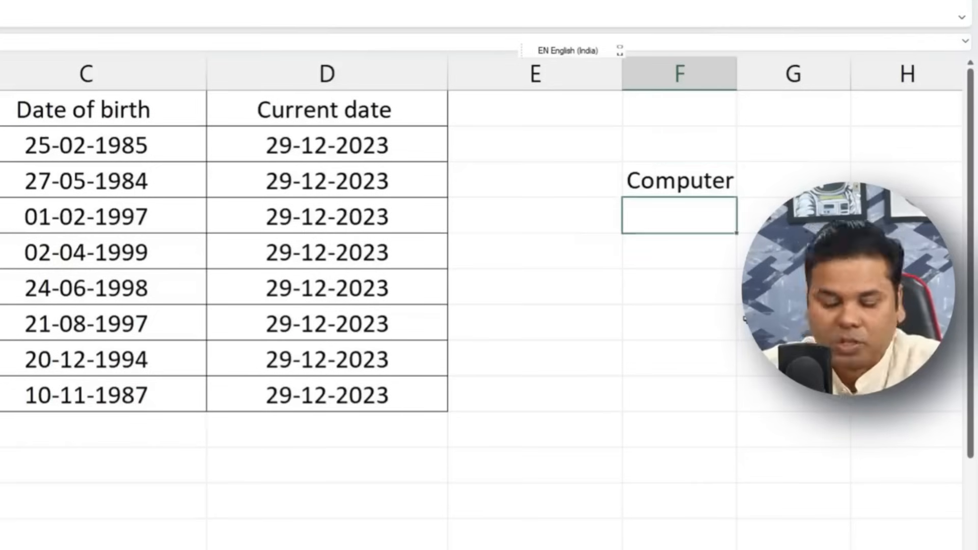
{"action": "type", "text": "Mouse"}
{"action": "key", "text": "Return"}
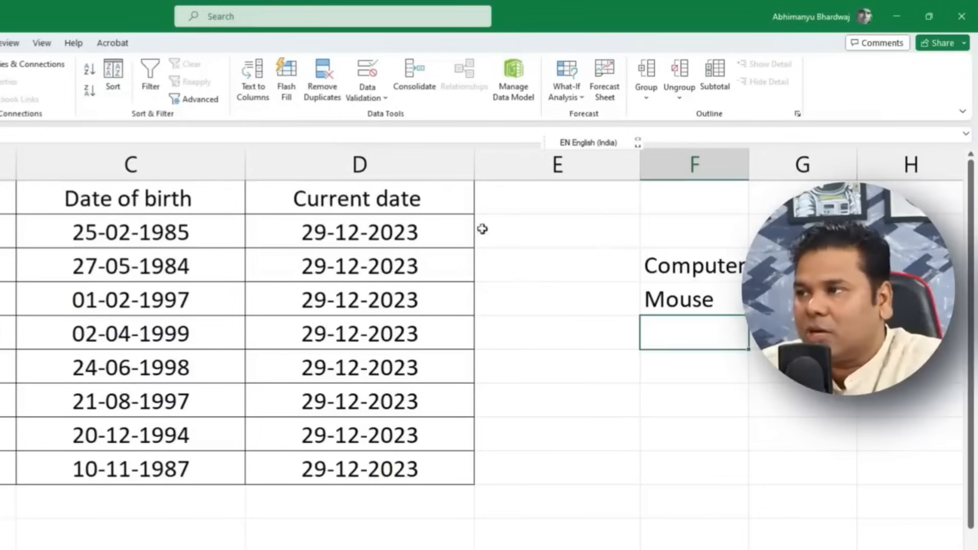
Step: Add a List data validation to cell E2 using =$F$3:$F$4 as its source
{"action": "left_click", "coordinate": [535, 234]}
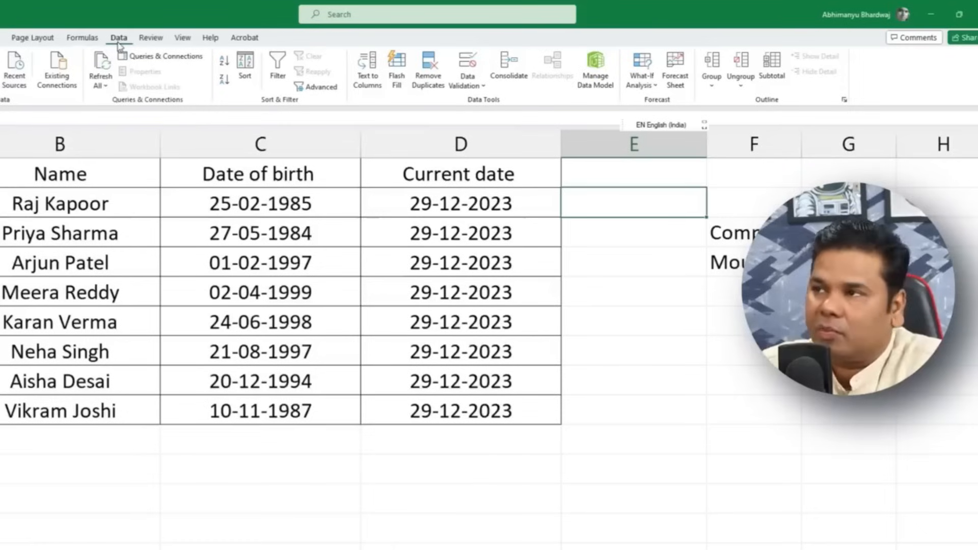
{"action": "left_click", "coordinate": [469, 91]}
{"action": "left_click", "coordinate": [517, 102]}
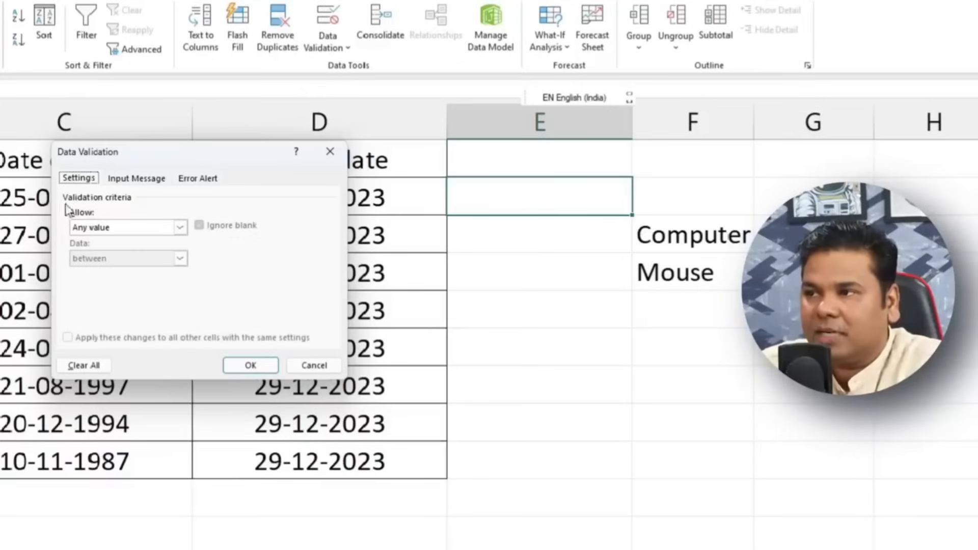
{"action": "left_click", "coordinate": [174, 230]}
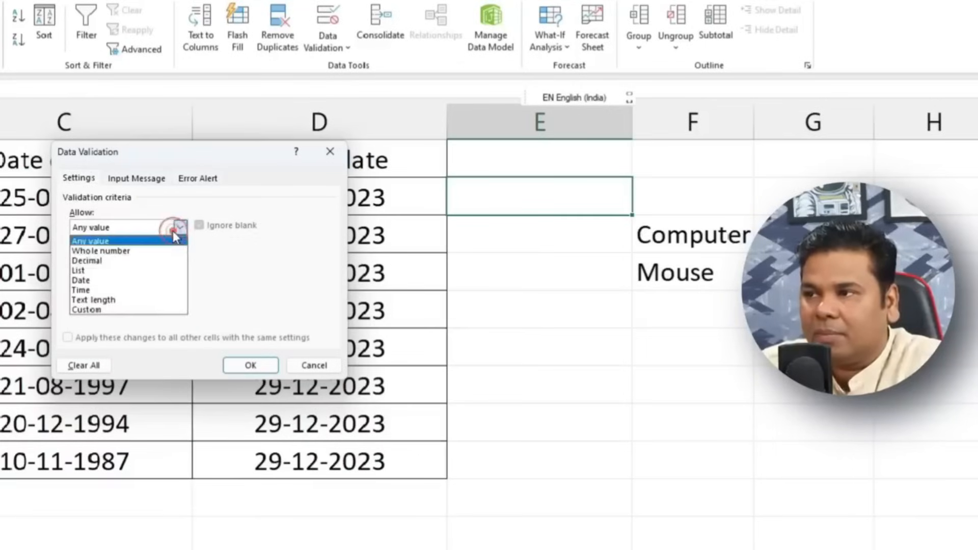
{"action": "left_click", "coordinate": [107, 271]}
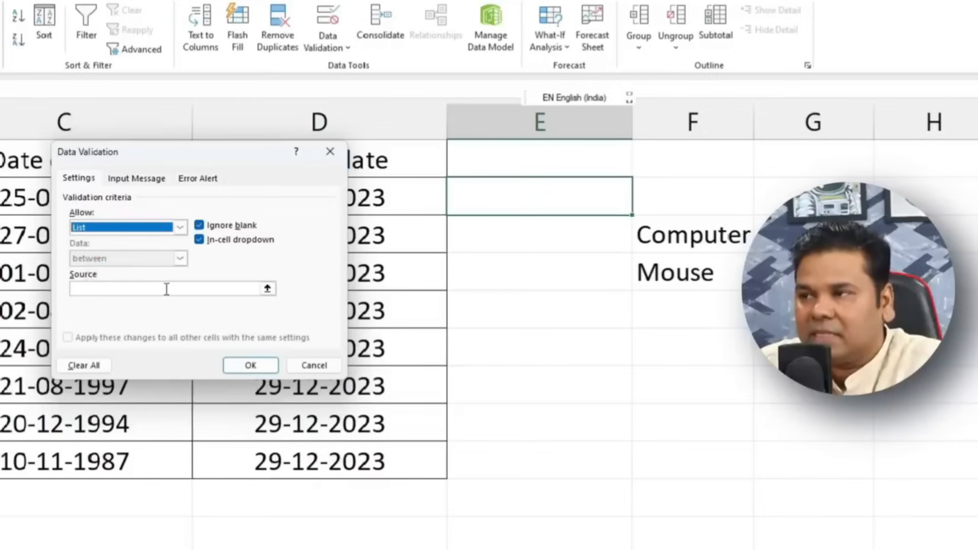
{"action": "left_click", "coordinate": [267, 288]}
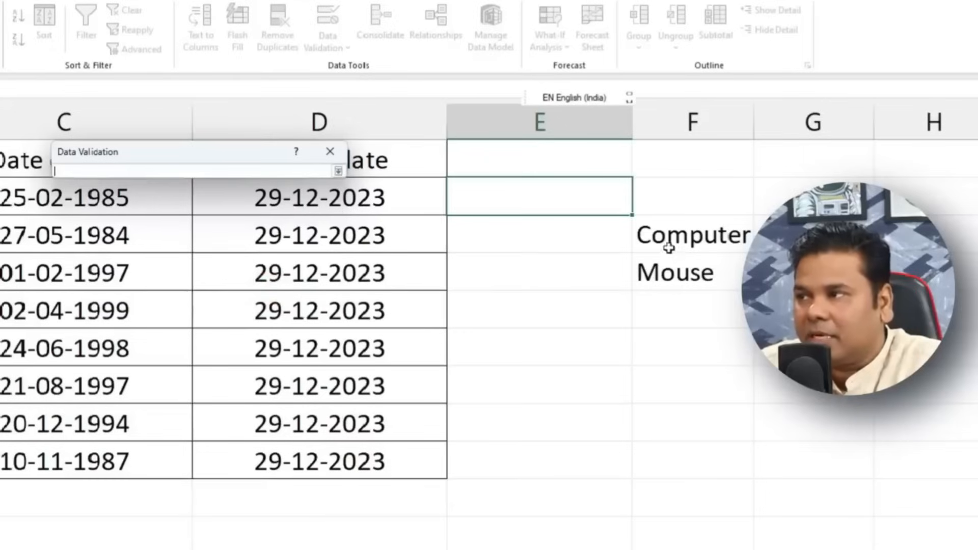
{"action": "left_click_drag", "start_coordinate": [667, 245], "coordinate": [667, 272]}
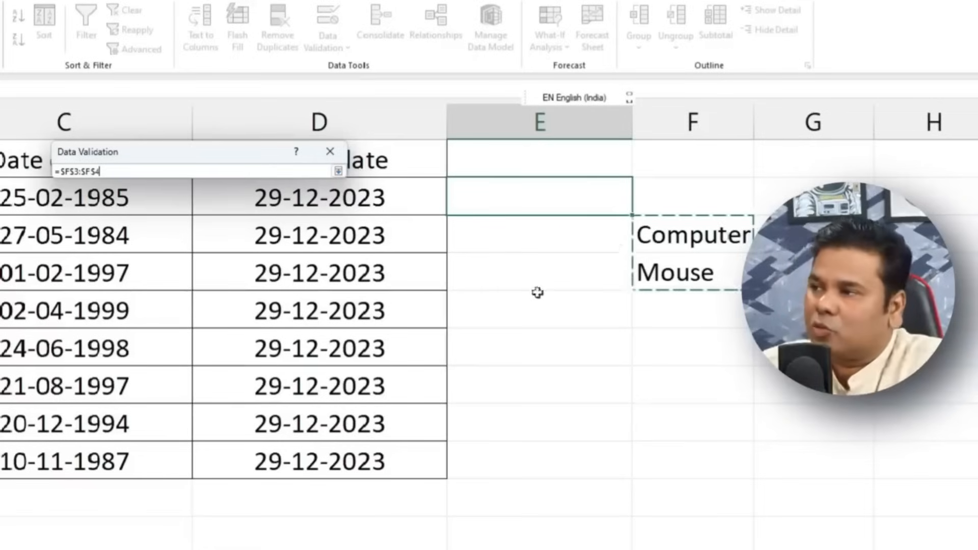
{"action": "left_click", "coordinate": [338, 171]}
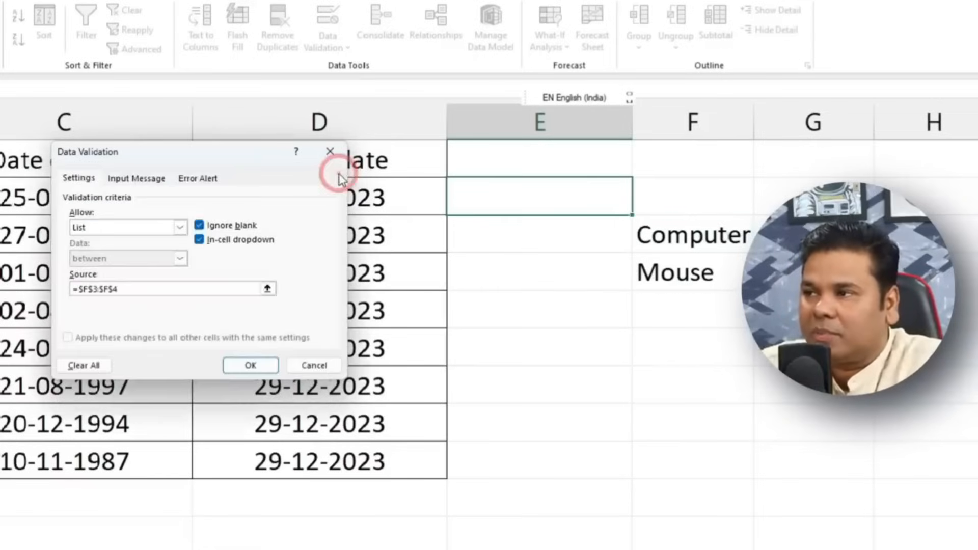
{"action": "left_click", "coordinate": [250, 365]}
Step: Check the choices in E2's drop-down and copy the drop-down validation down the column to E9
{"action": "left_click", "coordinate": [595, 375]}
{"action": "left_click", "coordinate": [591, 210]}
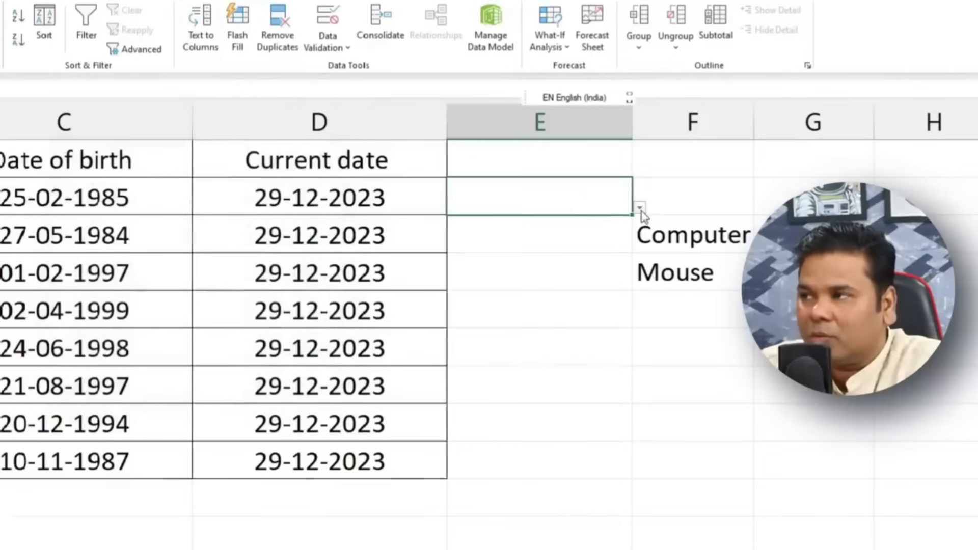
{"action": "left_click", "coordinate": [640, 207]}
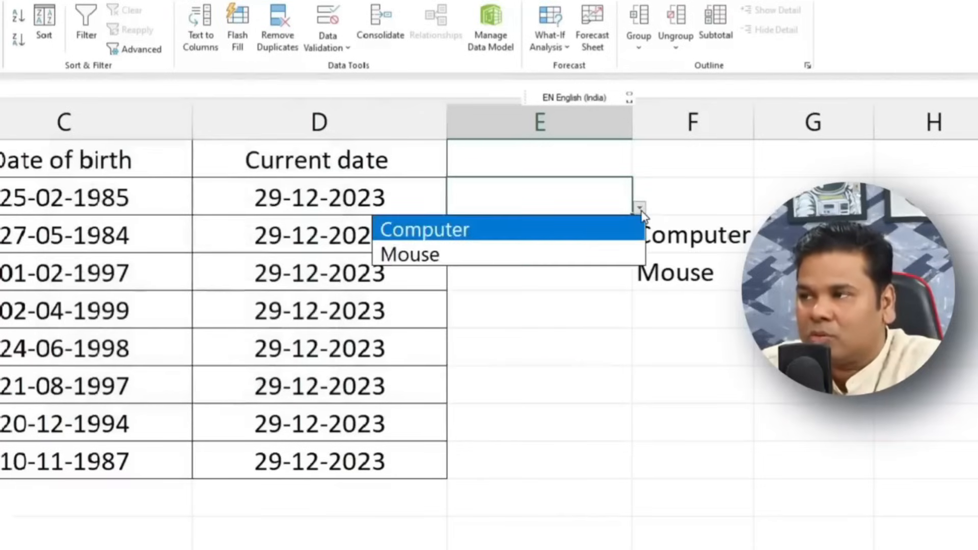
{"action": "left_click", "coordinate": [544, 359]}
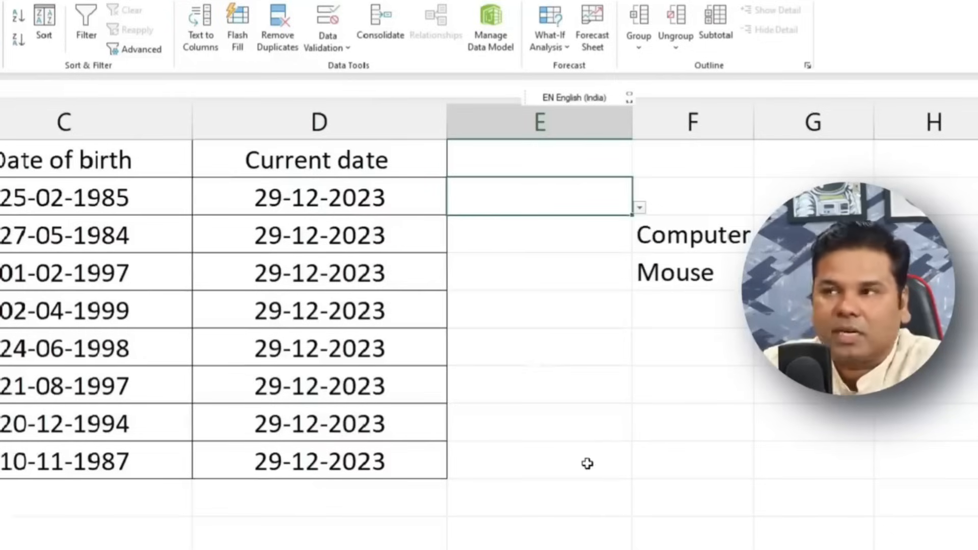
{"action": "left_click_drag", "start_coordinate": [634, 219], "coordinate": [617, 463]}
Step: Use the cell drop-downs to choose Mouse in E6 and E7 and Computer in E9
{"action": "left_click", "coordinate": [563, 346]}
{"action": "left_click", "coordinate": [638, 352]}
{"action": "left_click", "coordinate": [583, 354]}
{"action": "left_click", "coordinate": [639, 361]}
{"action": "left_click", "coordinate": [564, 398]}
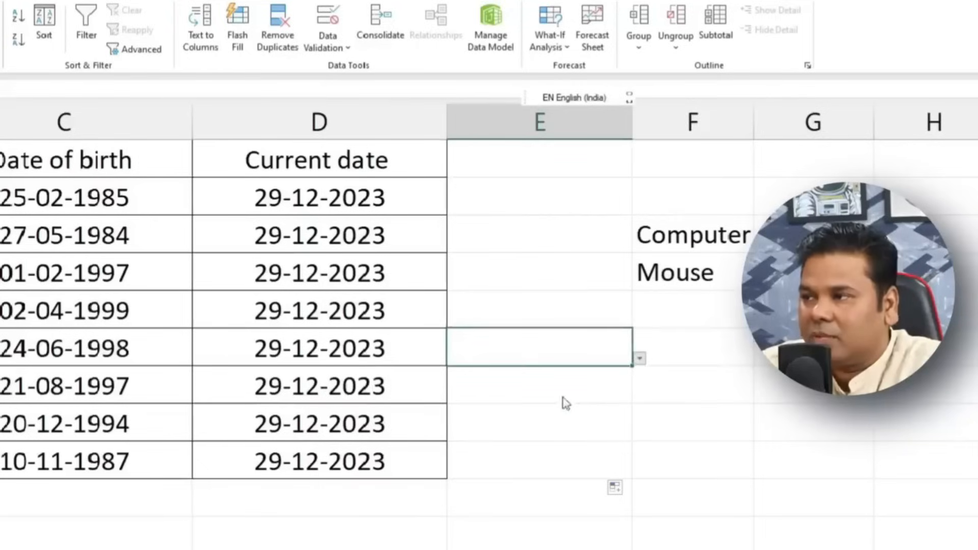
{"action": "left_click", "coordinate": [563, 398]}
{"action": "left_click", "coordinate": [640, 397]}
{"action": "left_click", "coordinate": [583, 442]}
{"action": "left_click", "coordinate": [586, 456]}
{"action": "left_click", "coordinate": [639, 471]}
{"action": "left_click", "coordinate": [580, 492]}
Step: Use the cell drop-downs to choose Mouse in E3 and Computer in E4
{"action": "left_click", "coordinate": [591, 242]}
{"action": "left_click", "coordinate": [639, 245]}
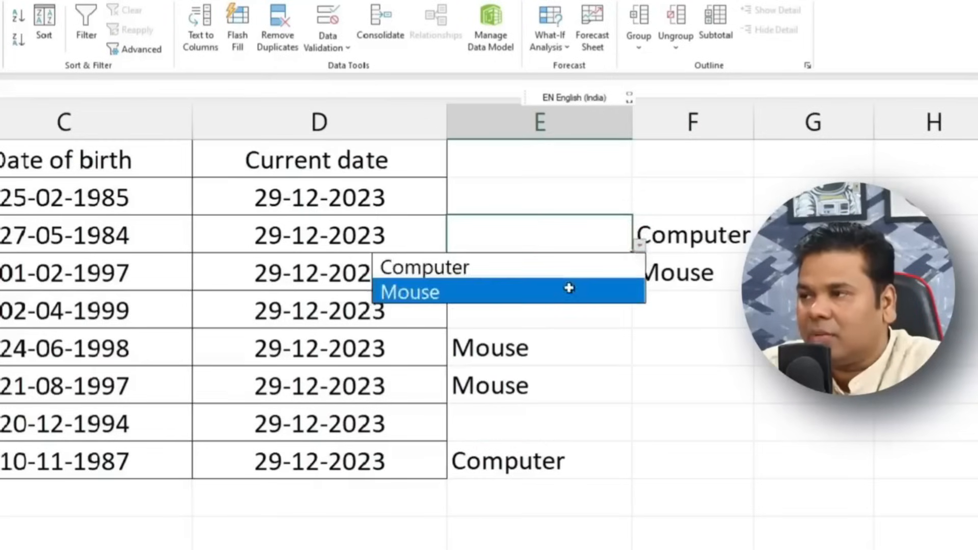
{"action": "left_click", "coordinate": [569, 289]}
{"action": "left_click", "coordinate": [589, 274]}
{"action": "left_click", "coordinate": [640, 284]}
{"action": "left_click", "coordinate": [585, 306]}
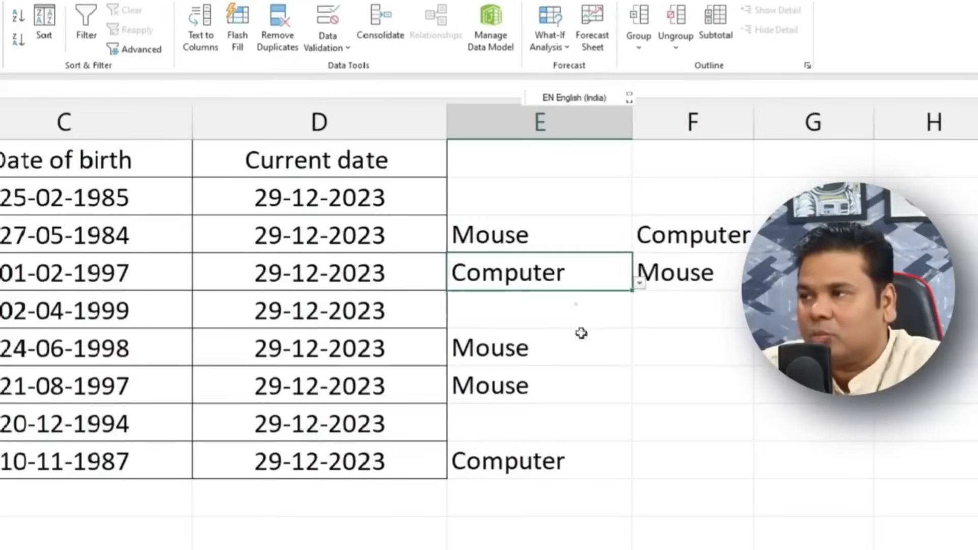
{"action": "left_click", "coordinate": [570, 346]}
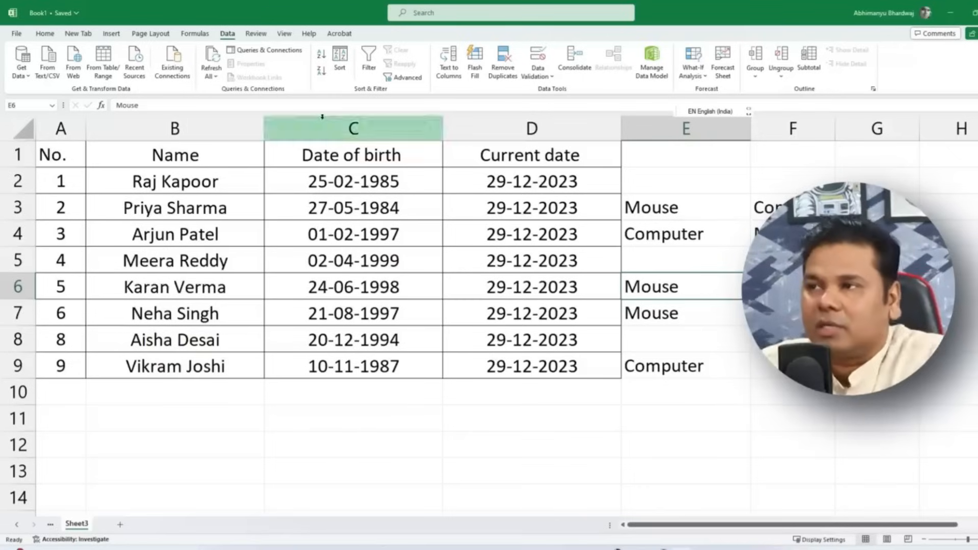
Step: Switch to the other open Book1 window and back to the one with the table
{"action": "left_click", "coordinate": [285, 33]}
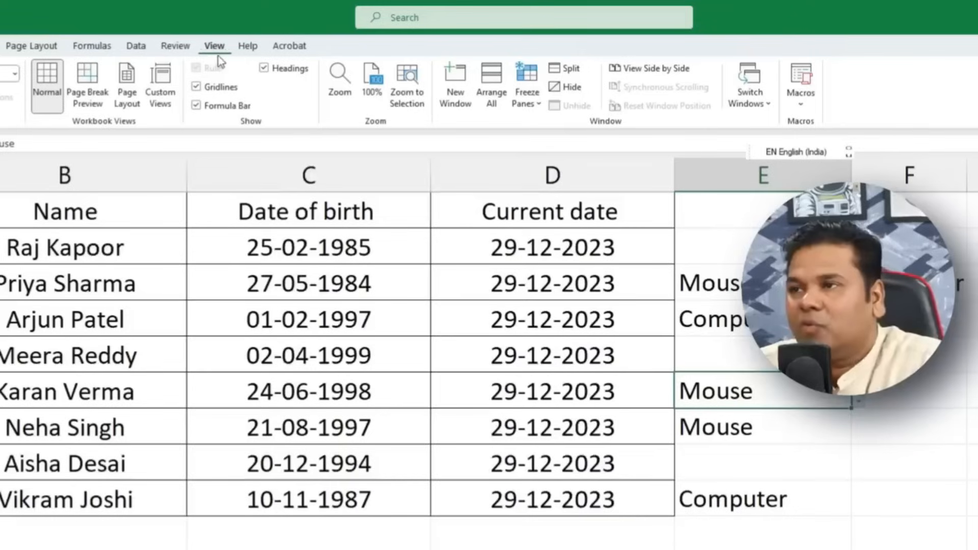
{"action": "left_click", "coordinate": [766, 105]}
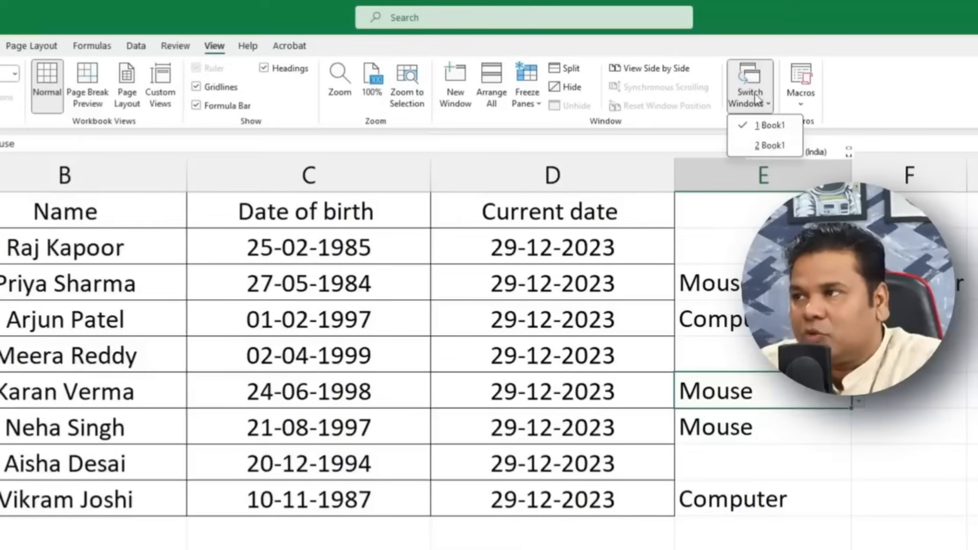
{"action": "left_click", "coordinate": [771, 146]}
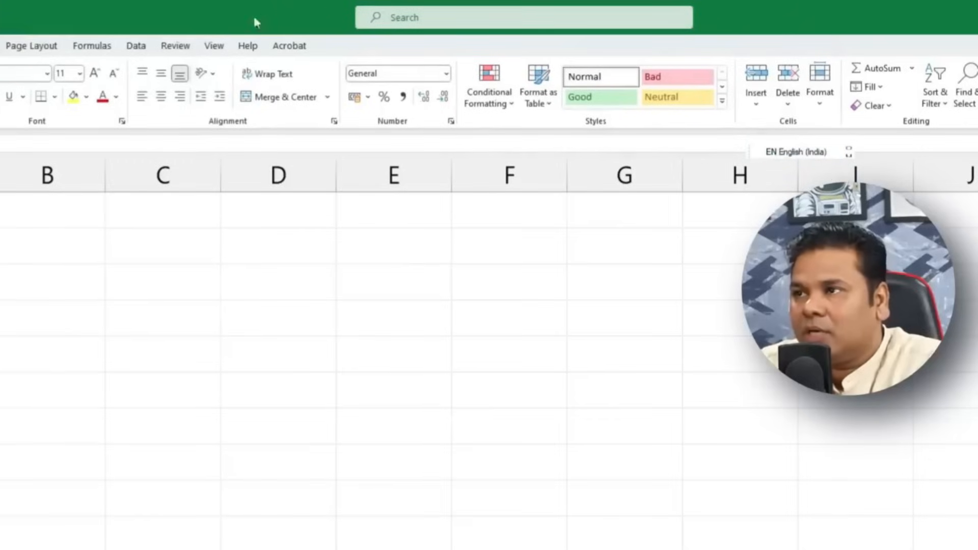
{"action": "left_click", "coordinate": [215, 45]}
{"action": "left_click", "coordinate": [749, 96]}
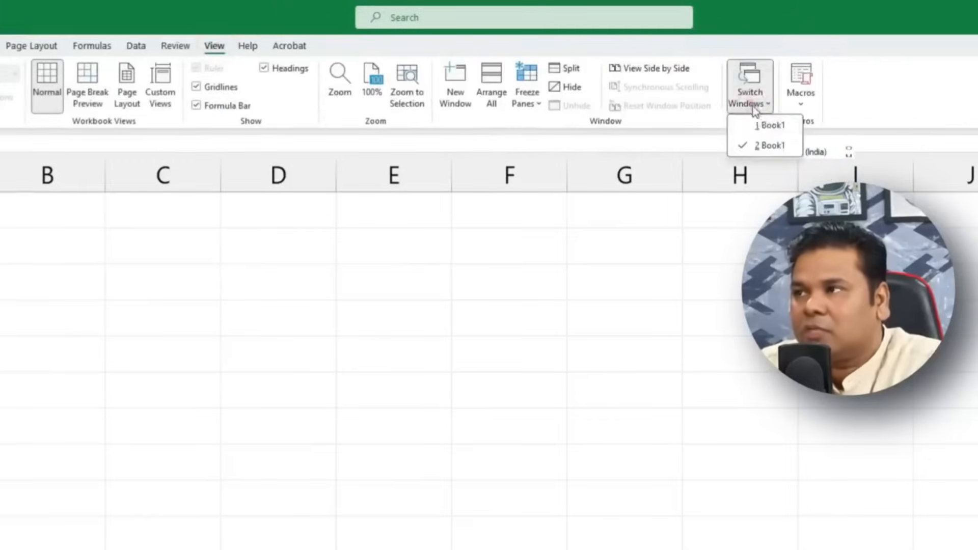
{"action": "left_click", "coordinate": [770, 124]}
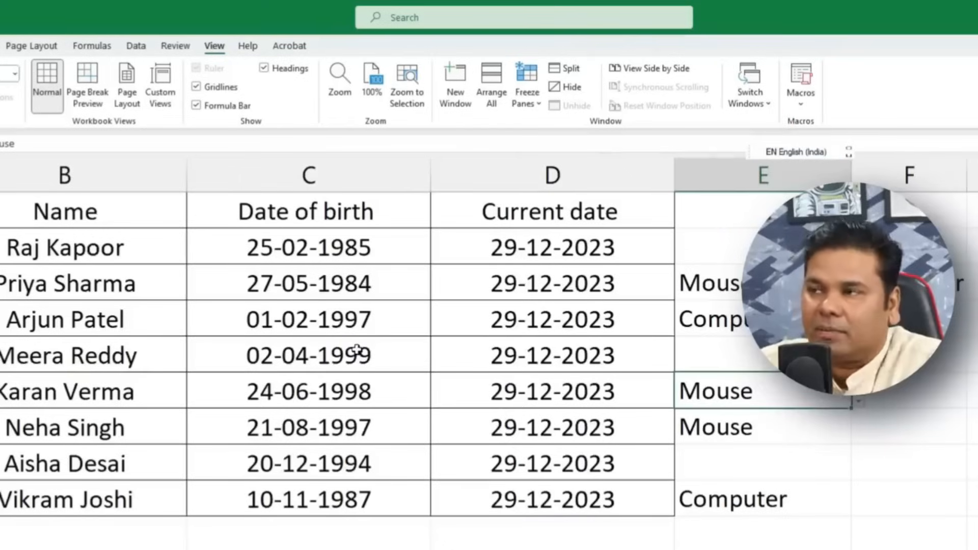
Step: Arrange the two open workbooks side by side for comparison
{"action": "left_click", "coordinate": [642, 71]}
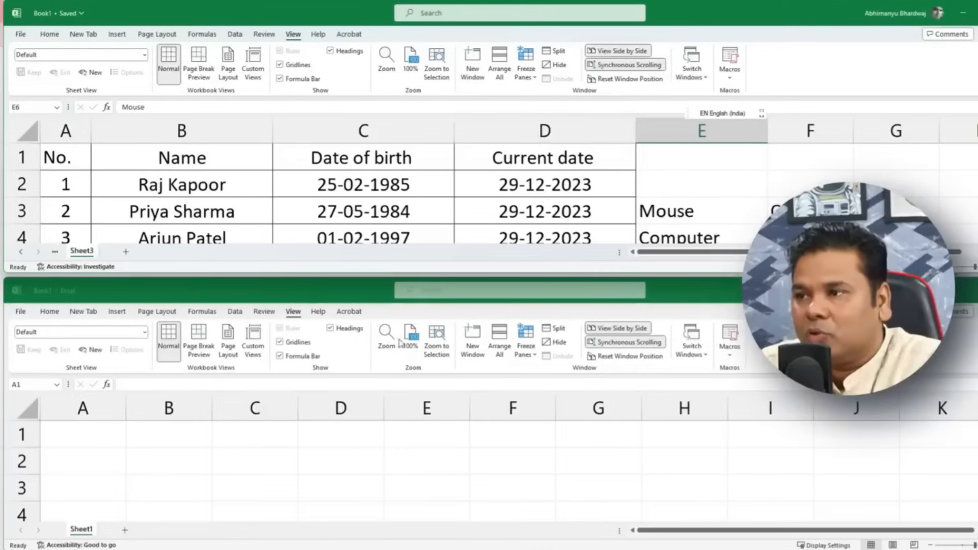
{"action": "left_click", "coordinate": [84, 464]}
{"action": "scroll", "coordinate": [89, 465], "scroll_direction": "down", "scroll_amount": 3}
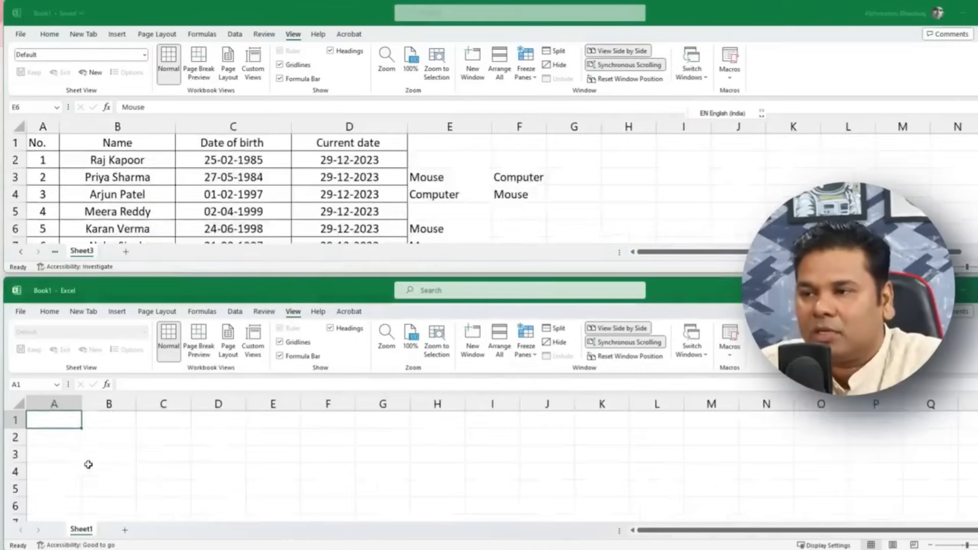
{"action": "scroll", "coordinate": [87, 464], "scroll_direction": "down", "scroll_amount": 2}
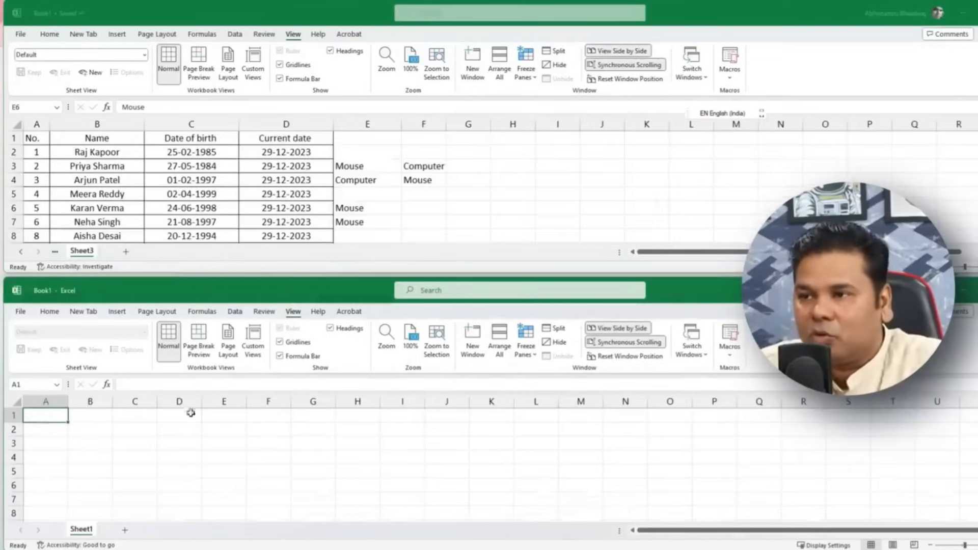
{"action": "left_click", "coordinate": [20, 312]}
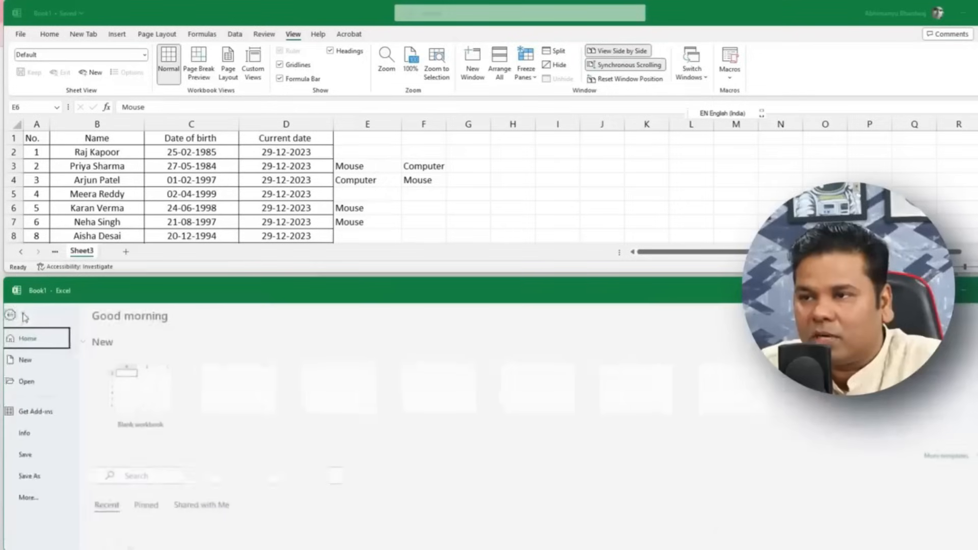
{"action": "left_click", "coordinate": [18, 314]}
{"action": "left_click", "coordinate": [50, 311]}
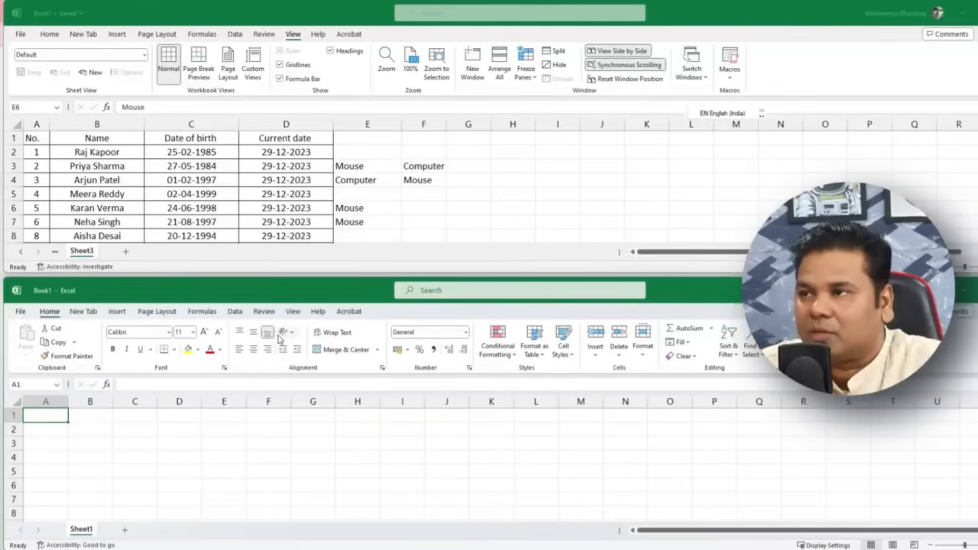
Step: Examine how the two side-by-side workbooks move together with synchronous scrolling enabled
{"action": "left_click", "coordinate": [615, 86]}
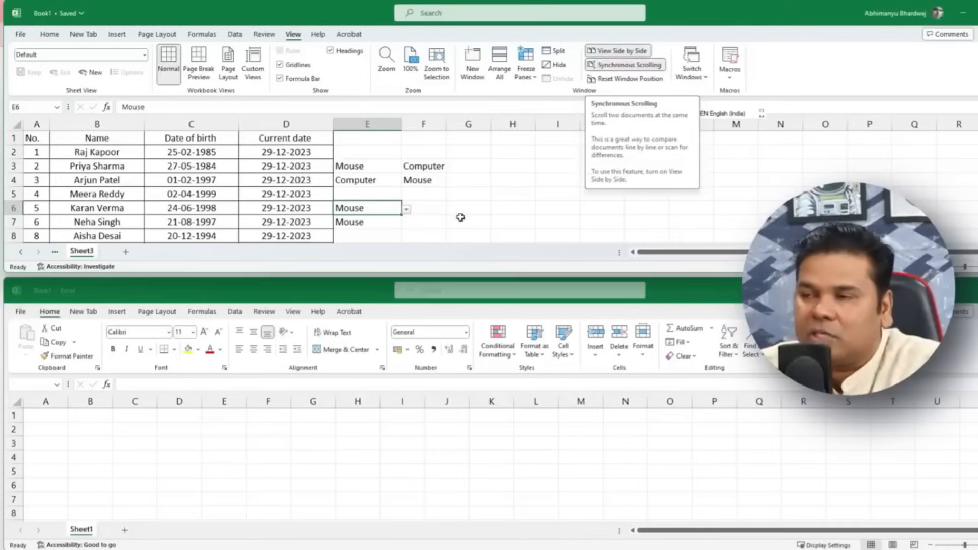
{"action": "left_click", "coordinate": [242, 450]}
{"action": "scroll", "coordinate": [110, 422], "scroll_direction": "down", "scroll_amount": 4}
{"action": "scroll", "coordinate": [110, 423], "scroll_direction": "up", "scroll_amount": 4}
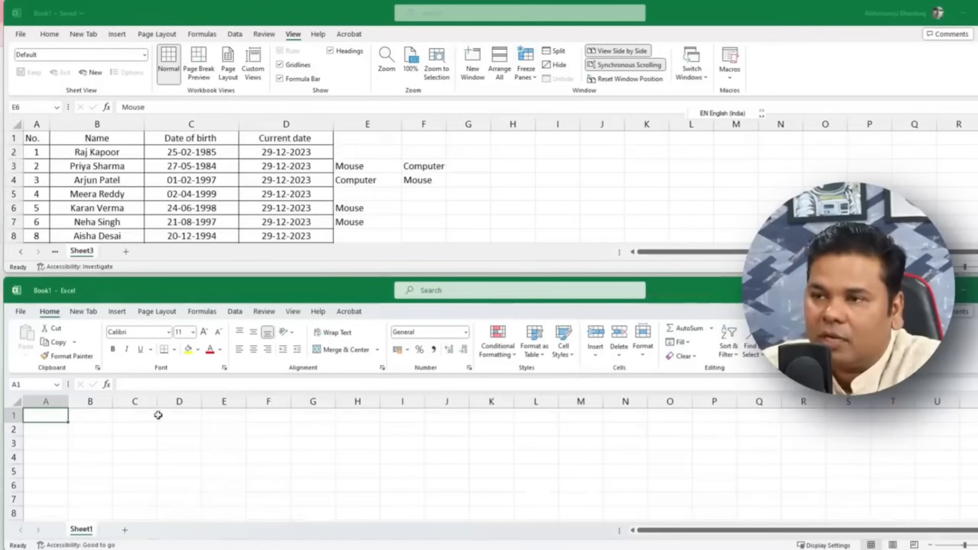
{"action": "scroll", "coordinate": [80, 433], "scroll_direction": "up", "scroll_amount": 5}
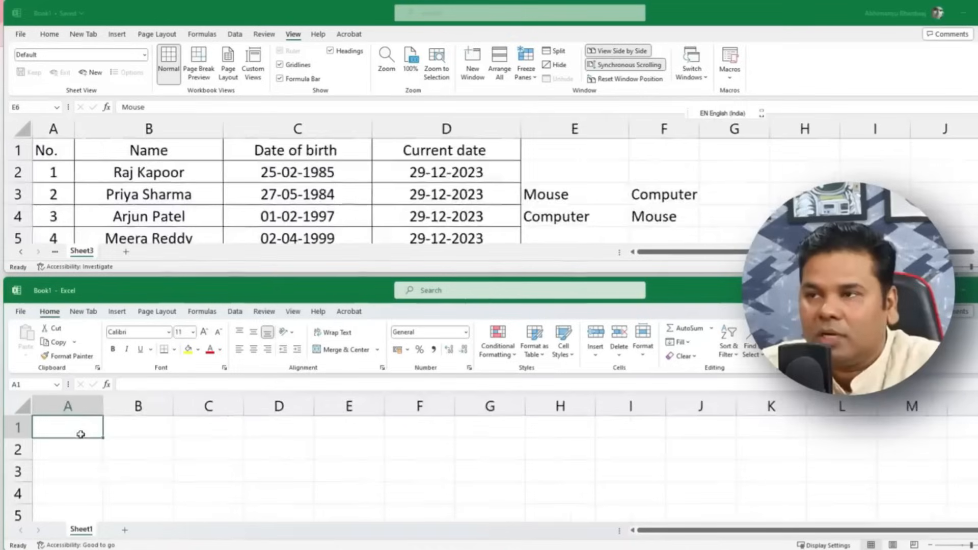
{"action": "scroll", "coordinate": [81, 434], "scroll_direction": "down", "scroll_amount": 3}
{"action": "scroll", "coordinate": [82, 434], "scroll_direction": "up", "scroll_amount": 2}
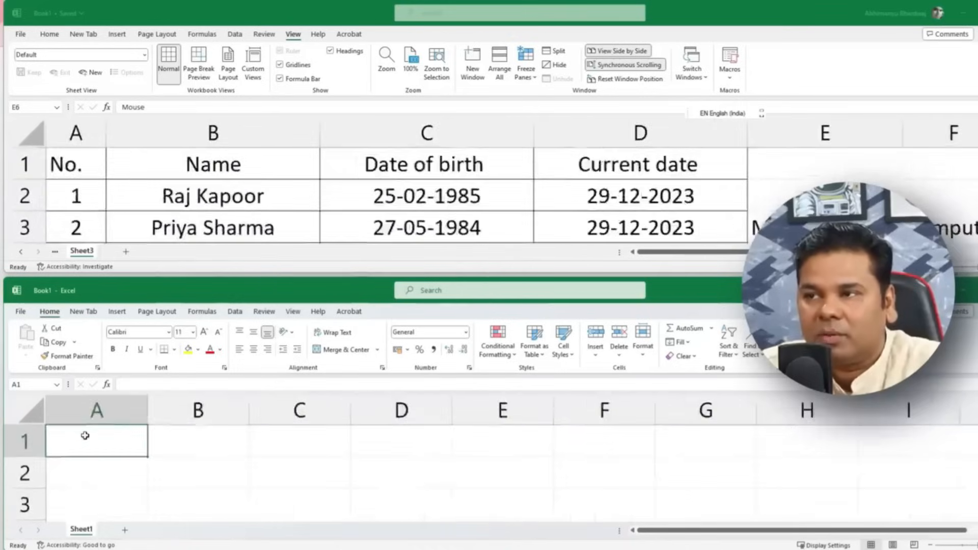
{"action": "scroll", "coordinate": [84, 438], "scroll_direction": "down", "scroll_amount": 4}
Step: Turn off synchronous scrolling and examine how the table's window scrolls independently of the blank workbook
{"action": "left_click", "coordinate": [474, 169]}
{"action": "left_click", "coordinate": [446, 176]}
{"action": "scroll", "coordinate": [449, 180], "scroll_direction": "up", "scroll_amount": 3}
{"action": "scroll", "coordinate": [449, 180], "scroll_direction": "down", "scroll_amount": 5}
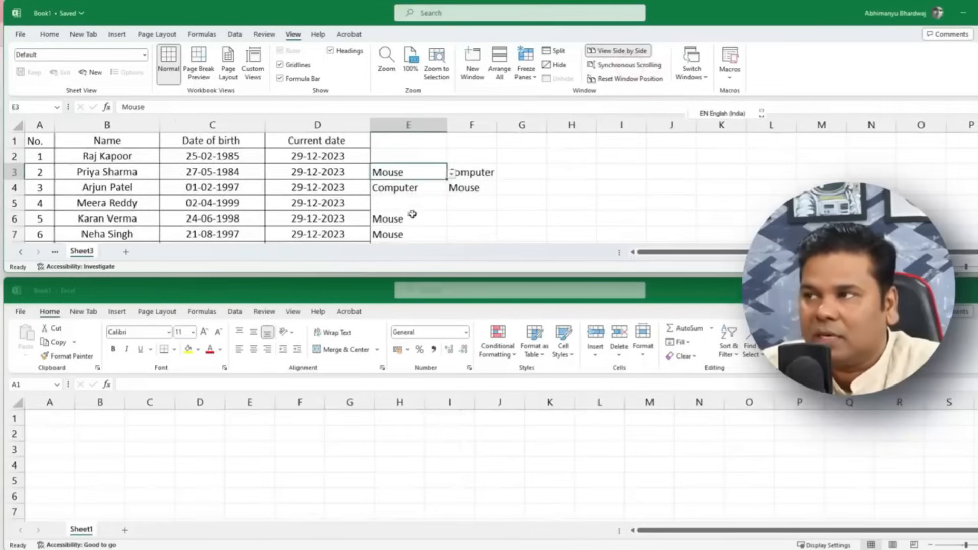
{"action": "scroll", "coordinate": [403, 220], "scroll_direction": "up", "scroll_amount": 3}
{"action": "scroll", "coordinate": [403, 219], "scroll_direction": "down", "scroll_amount": 3}
{"action": "scroll", "coordinate": [400, 221], "scroll_direction": "up", "scroll_amount": 3}
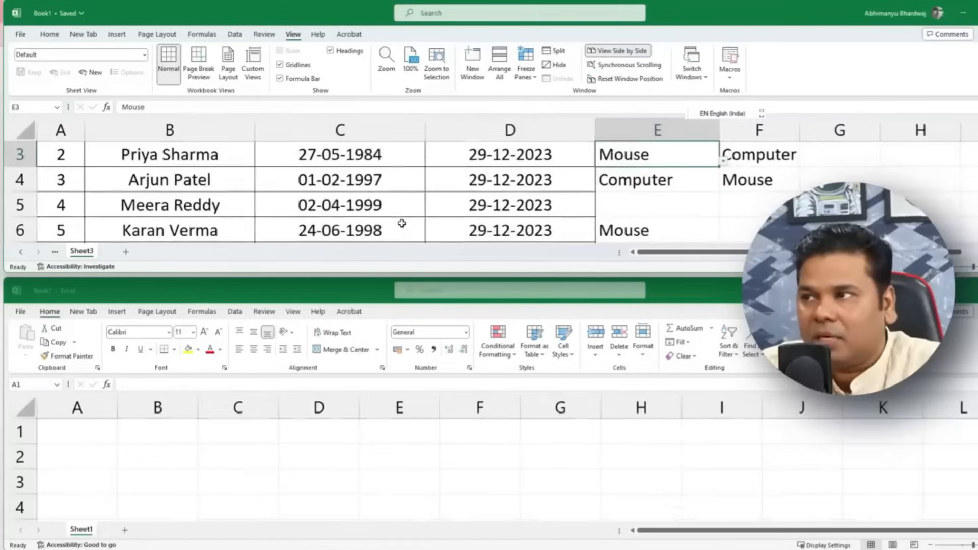
{"action": "left_click", "coordinate": [645, 199]}
{"action": "scroll", "coordinate": [644, 197], "scroll_direction": "down", "scroll_amount": 5}
{"action": "scroll", "coordinate": [645, 197], "scroll_direction": "up", "scroll_amount": 5}
{"action": "scroll", "coordinate": [643, 199], "scroll_direction": "down", "scroll_amount": 3}
{"action": "scroll", "coordinate": [639, 203], "scroll_direction": "down", "scroll_amount": 3}
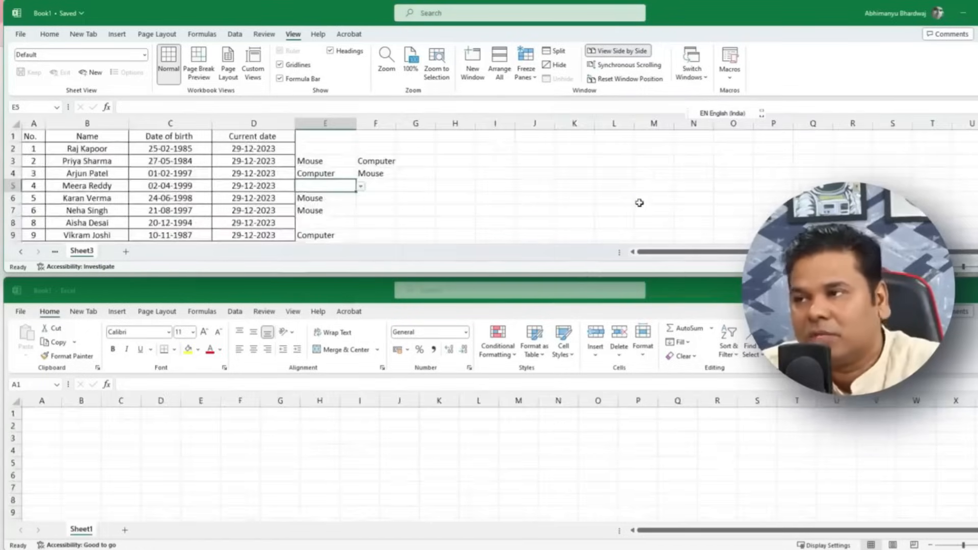
{"action": "scroll", "coordinate": [639, 203], "scroll_direction": "up", "scroll_amount": 3}
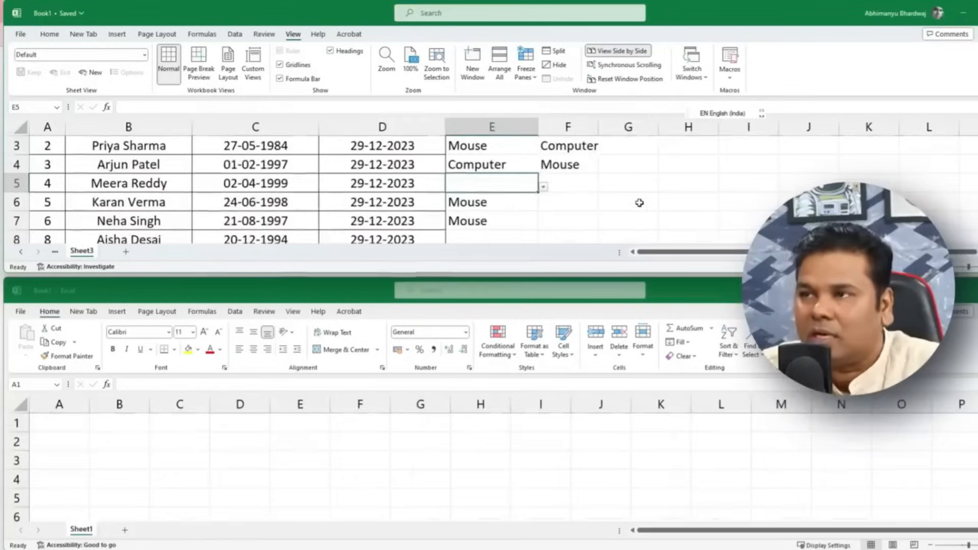
Step: Turn off the side-by-side view and bring the whole table back into view
{"action": "left_click", "coordinate": [615, 52]}
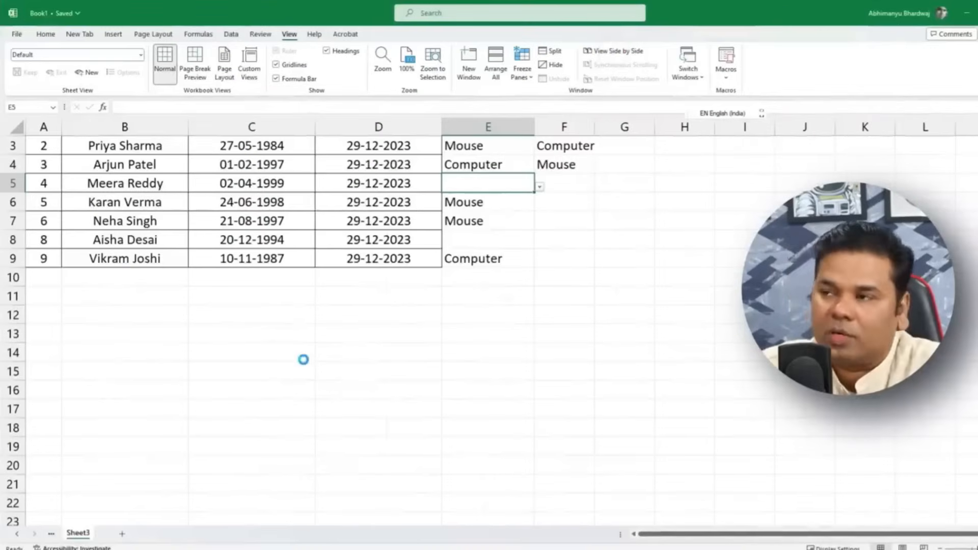
{"action": "scroll", "coordinate": [303, 359], "scroll_direction": "up", "scroll_amount": 4}
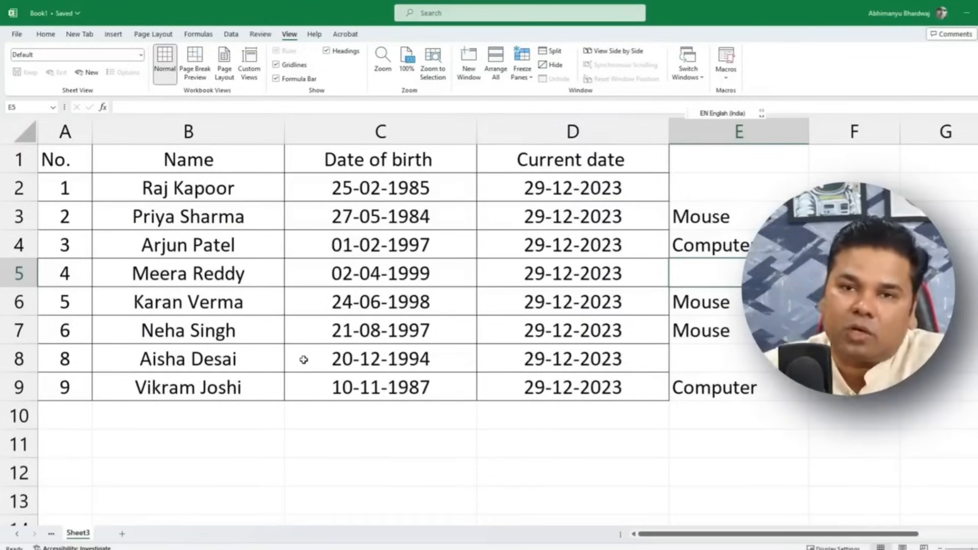
Step: Select column A from the No. header down through the last row of the worksheet
{"action": "left_click", "coordinate": [44, 160]}
{"action": "left_click_drag", "start_coordinate": [685, 535], "coordinate": [640, 533]}
{"action": "key", "text": "ctrl+shift+Down"}
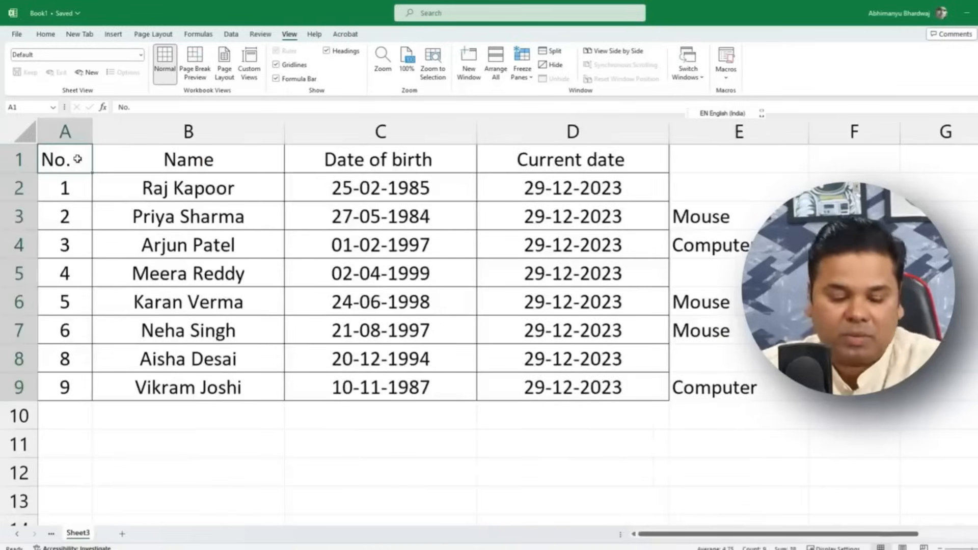
{"action": "key", "text": "ctrl+shift+Down"}
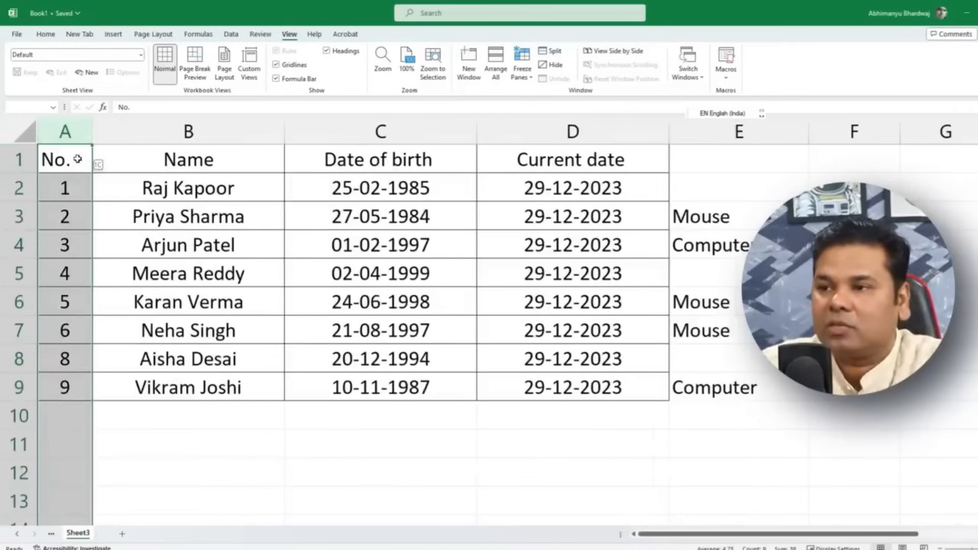
Step: Jump to the worksheet's last row in column A and return to the No. header in A1
{"action": "key", "text": "ctrl+Down"}
{"action": "key", "text": "ctrl+Down"}
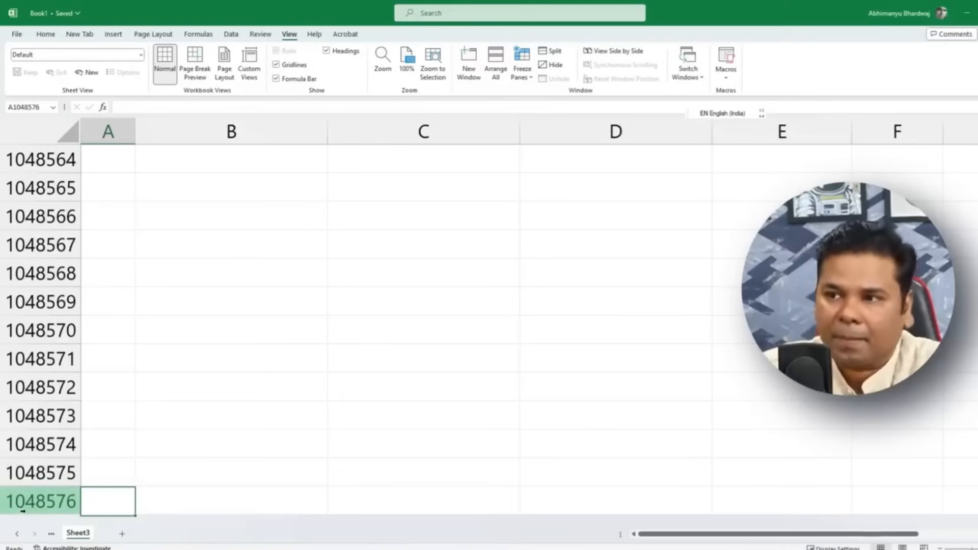
{"action": "key", "text": "ctrl+Up"}
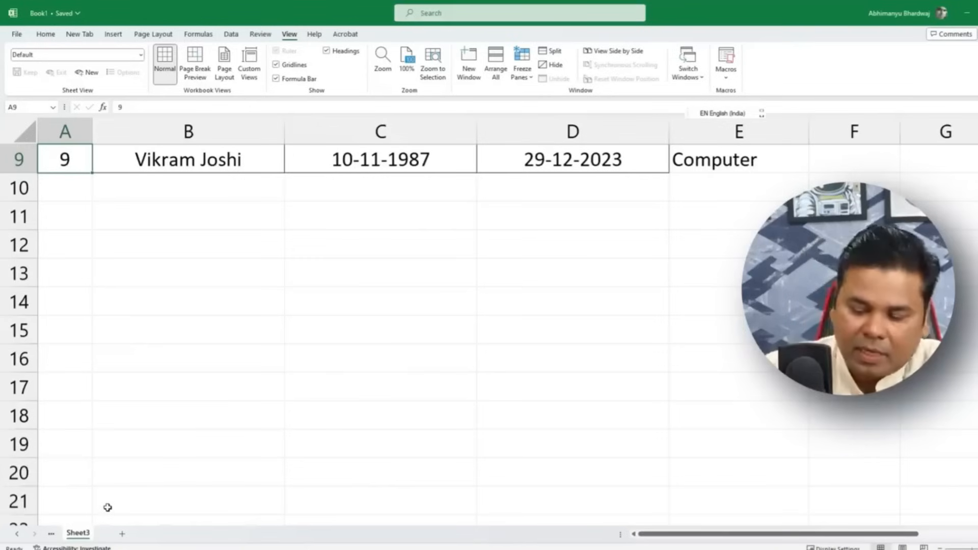
{"action": "key", "text": "ctrl+Up"}
Step: Extend the selection from the Current date header to the worksheet's last column and return to cell B2 in the table
{"action": "key", "text": "ctrl+Right"}
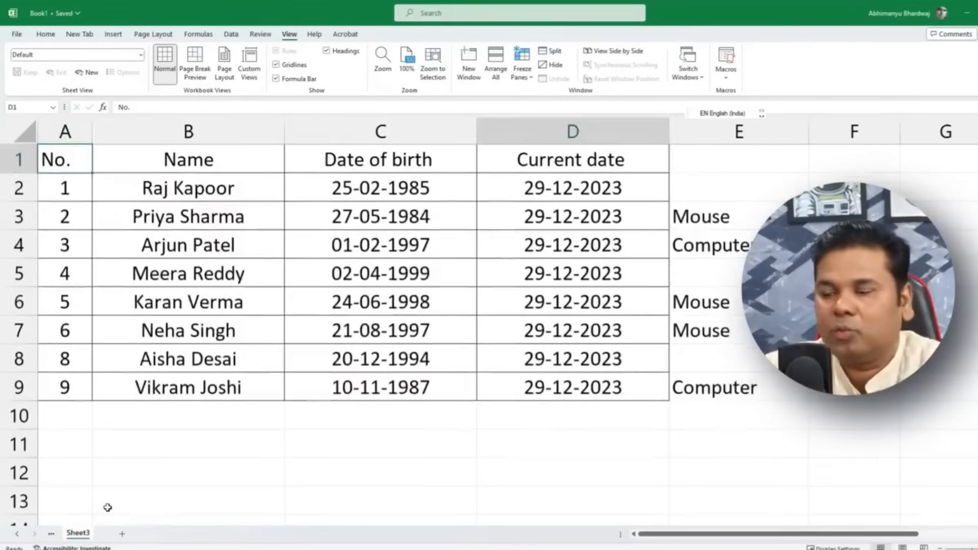
{"action": "key", "text": "ctrl+shift+Right"}
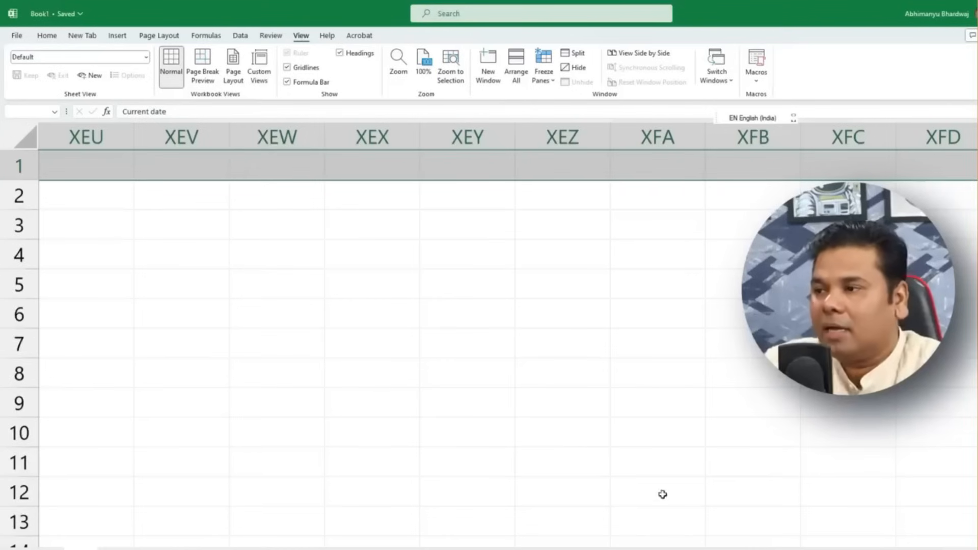
{"action": "left_click_drag", "start_coordinate": [942, 549], "coordinate": [512, 549]}
{"action": "left_click", "coordinate": [138, 206]}
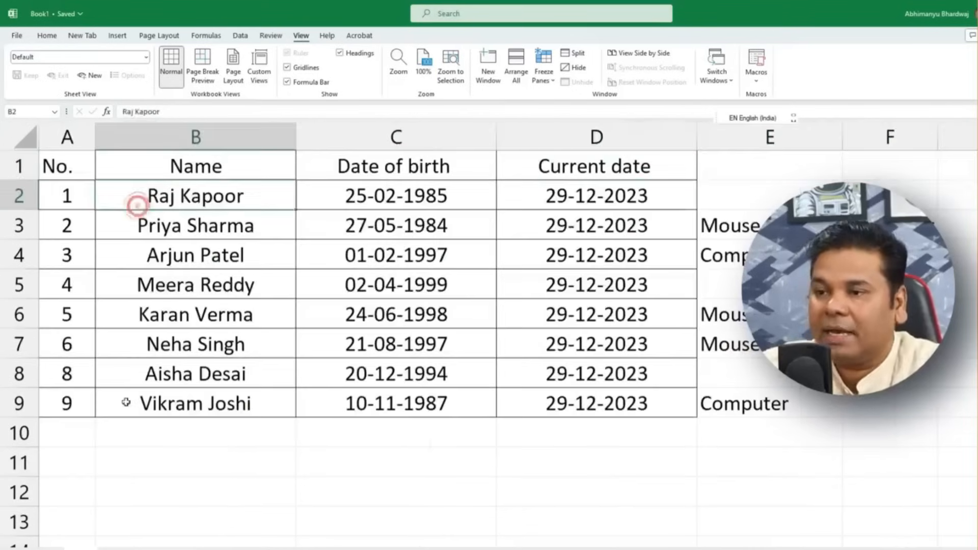
Step: Add a new blank worksheet to the workbook
{"action": "left_click", "coordinate": [125, 544]}
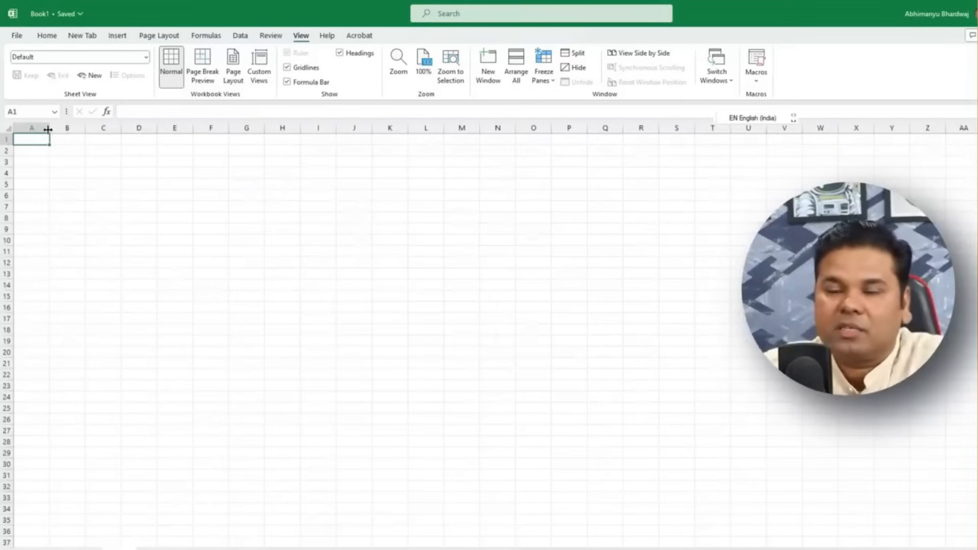
Step: Enlarge cell A1 by greatly widening column A and heightening row 1, and undo both size changes
{"action": "left_click_drag", "start_coordinate": [48, 129], "coordinate": [620, 326]}
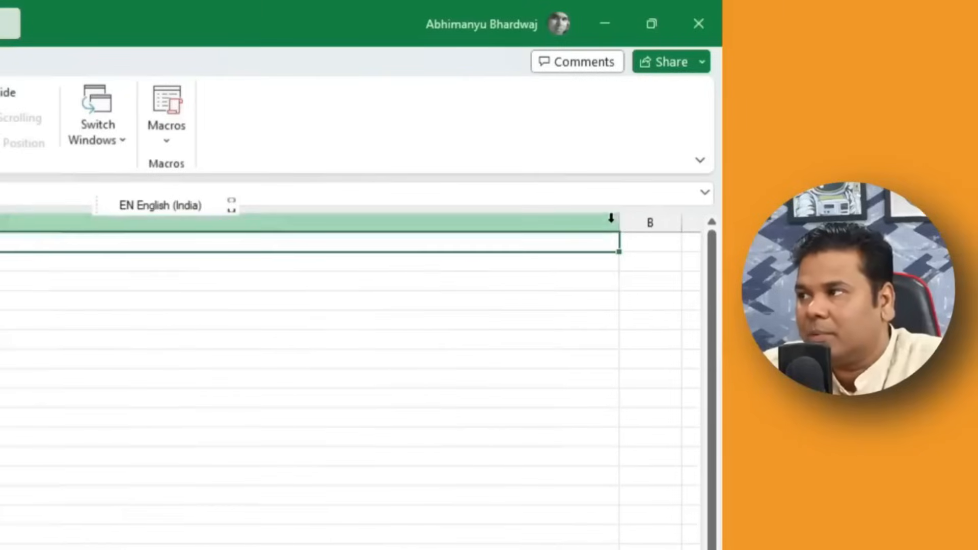
{"action": "left_click_drag", "start_coordinate": [613, 219], "coordinate": [644, 217]}
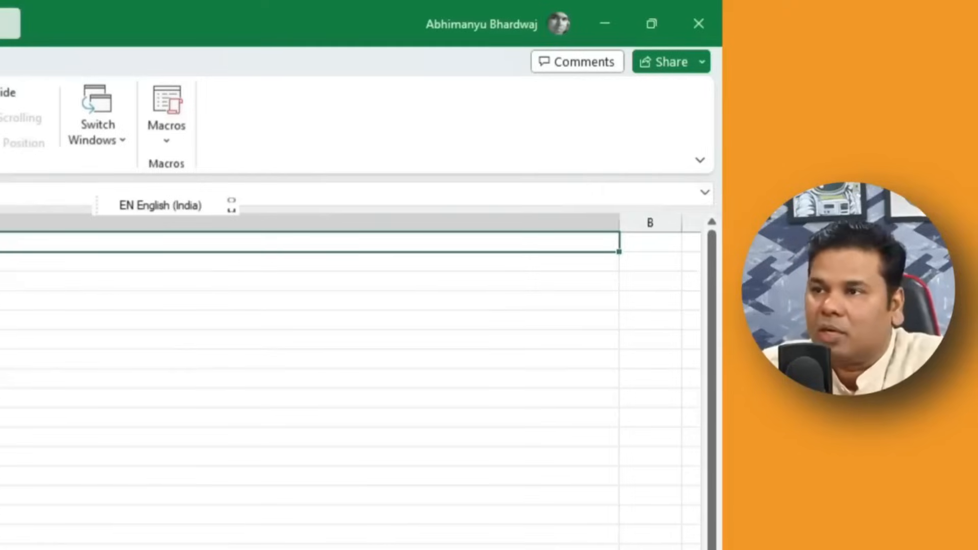
{"action": "left_click_drag", "start_coordinate": [9, 145], "coordinate": [10, 446]}
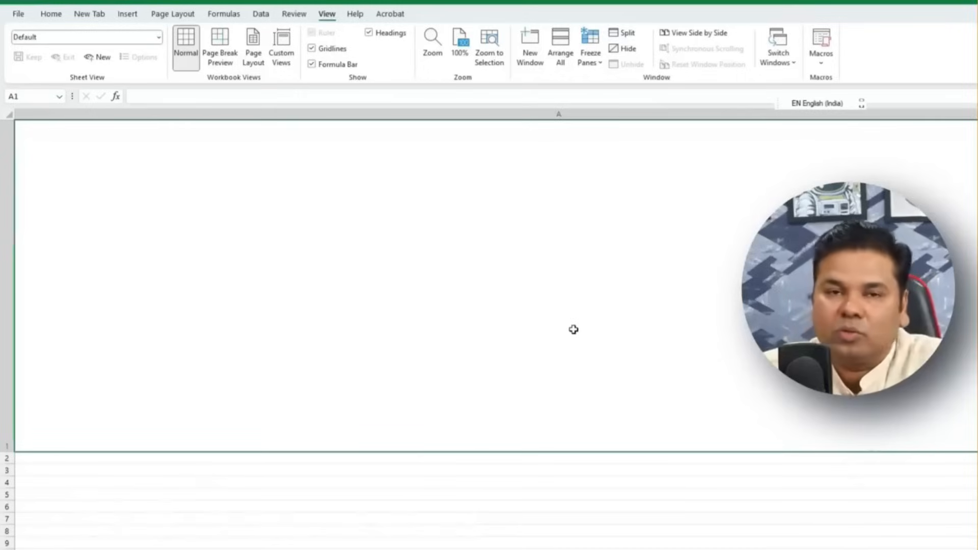
{"action": "key", "text": "ctrl+z"}
{"action": "key", "text": "ctrl+z"}
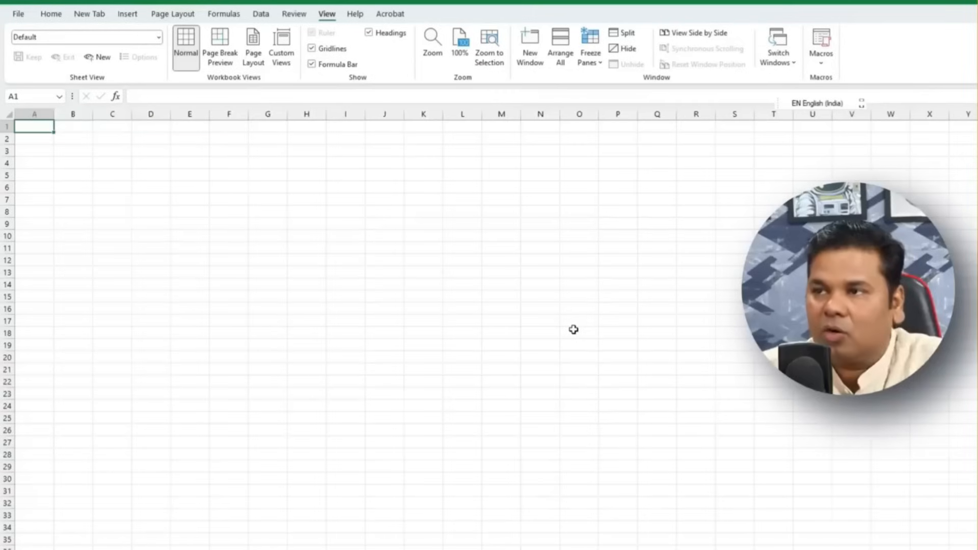